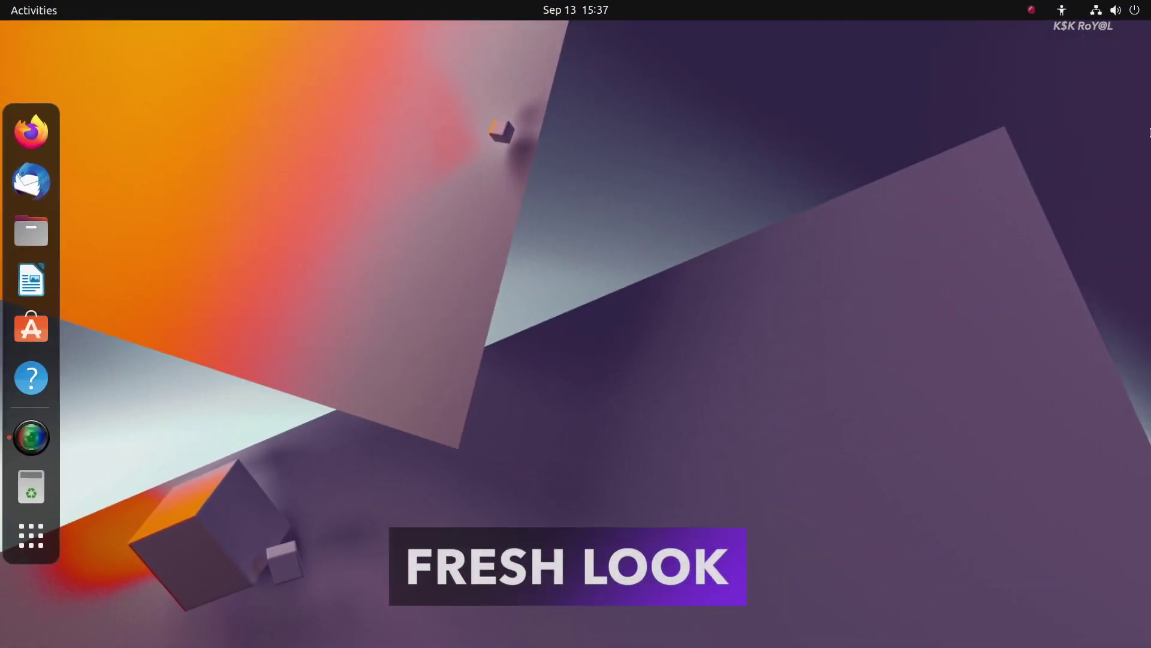
- Look at the quick settings sound outputs and the calendar panel, then close them
key("super+s")
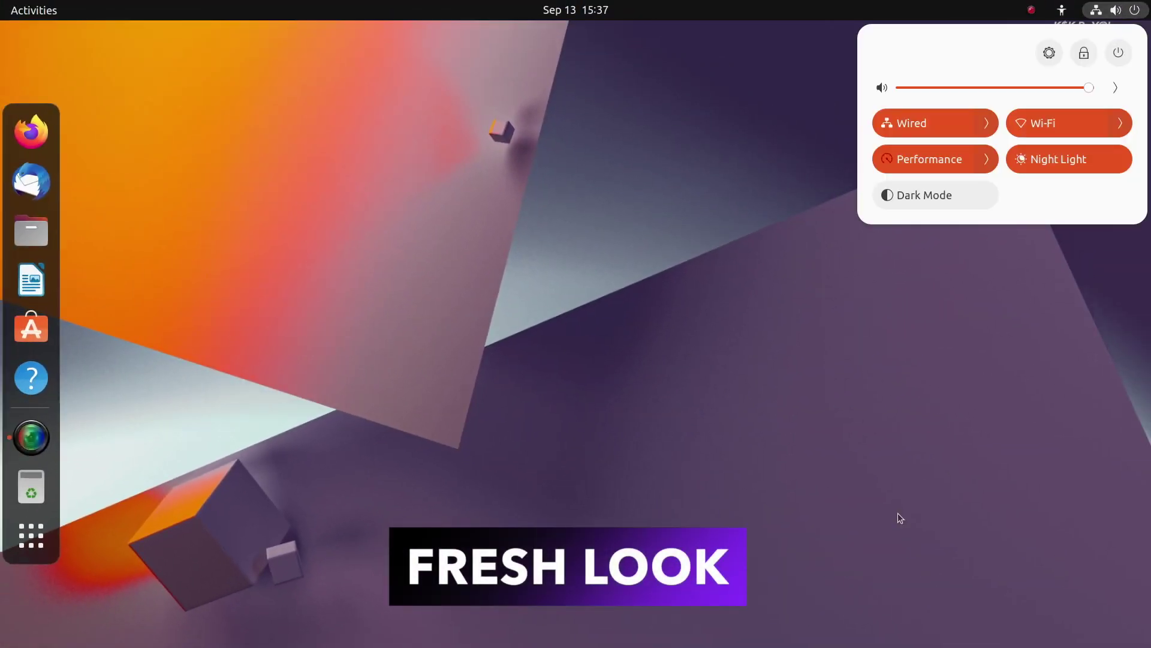
left_click(1109, 88)
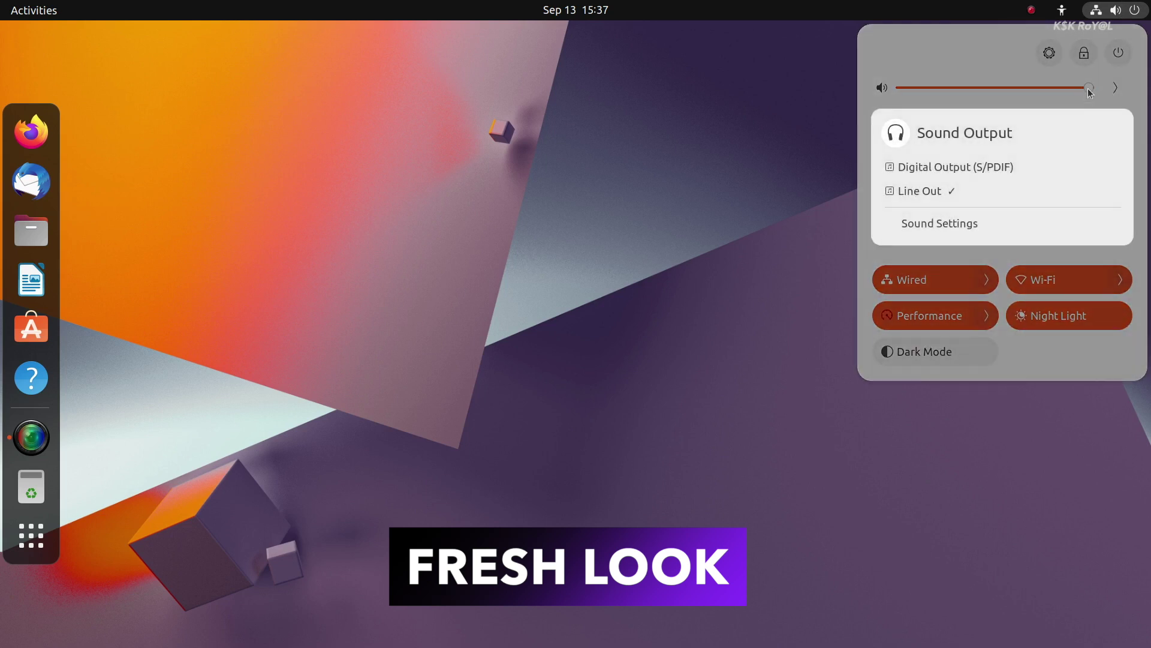
left_click(646, 165)
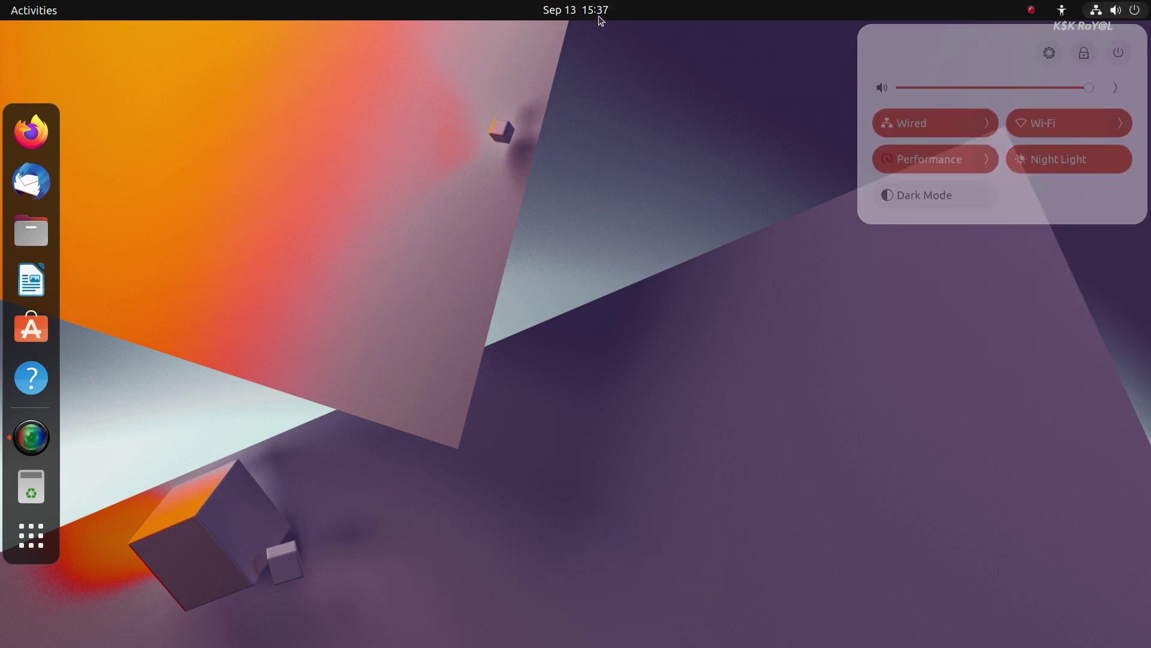
left_click(597, 10)
left_click(606, 539)
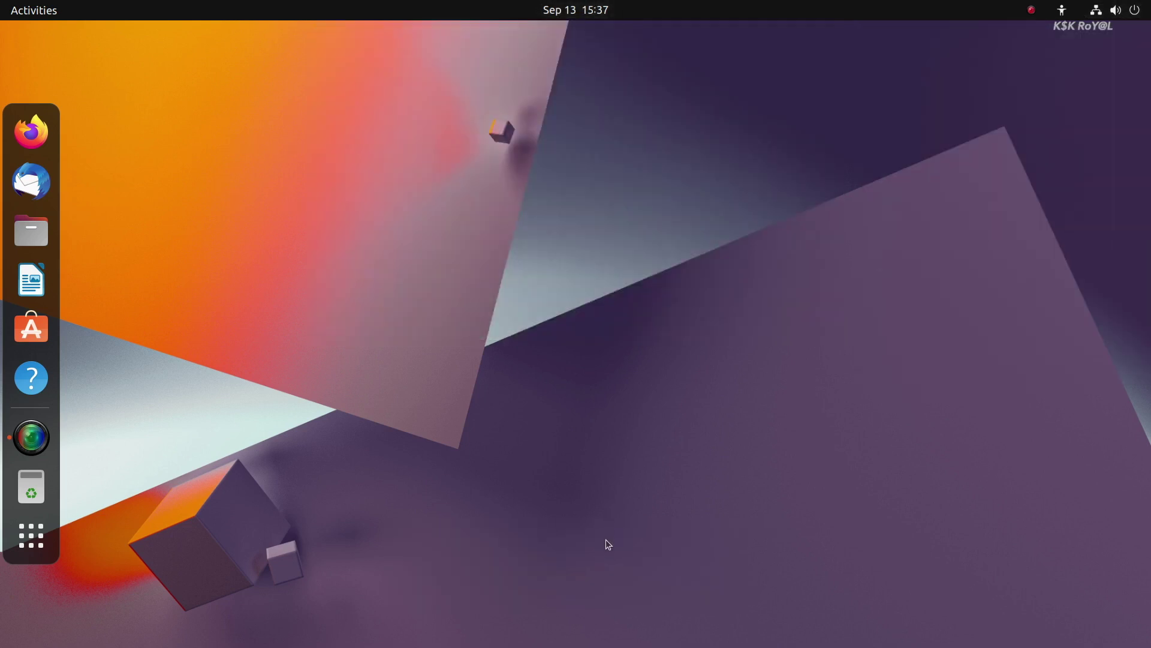
- Launch Settings from the applications grid and narrow its window down to the sidebar
key("super+a")
scroll(580, 432, "down", 1)
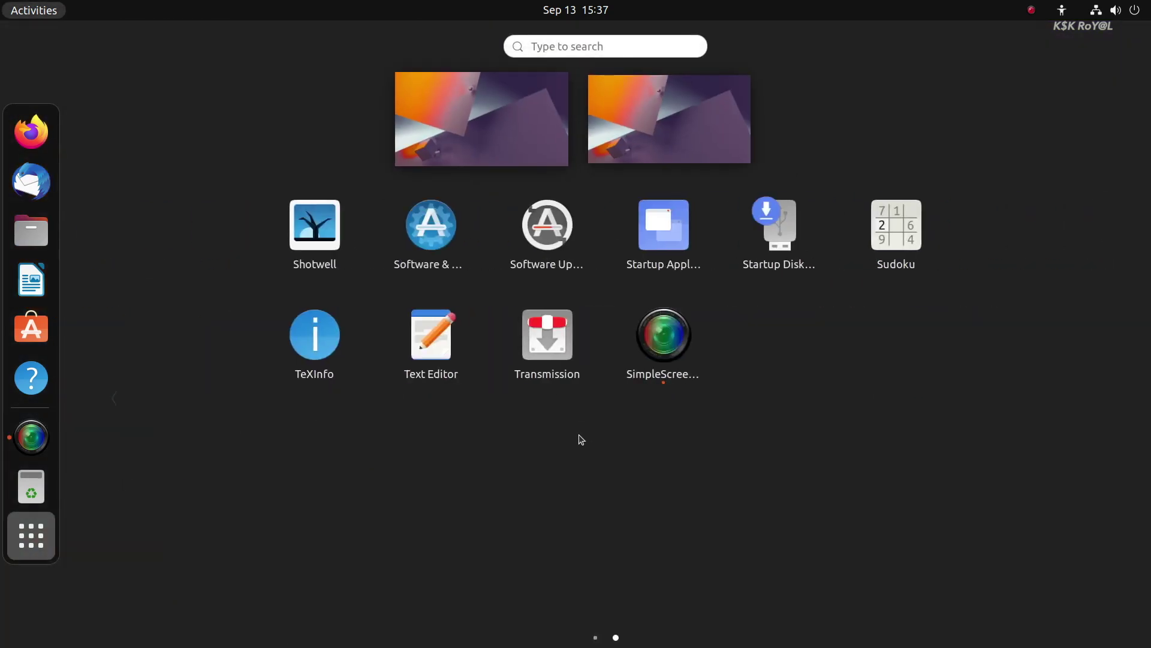
scroll(580, 437, "up", 1)
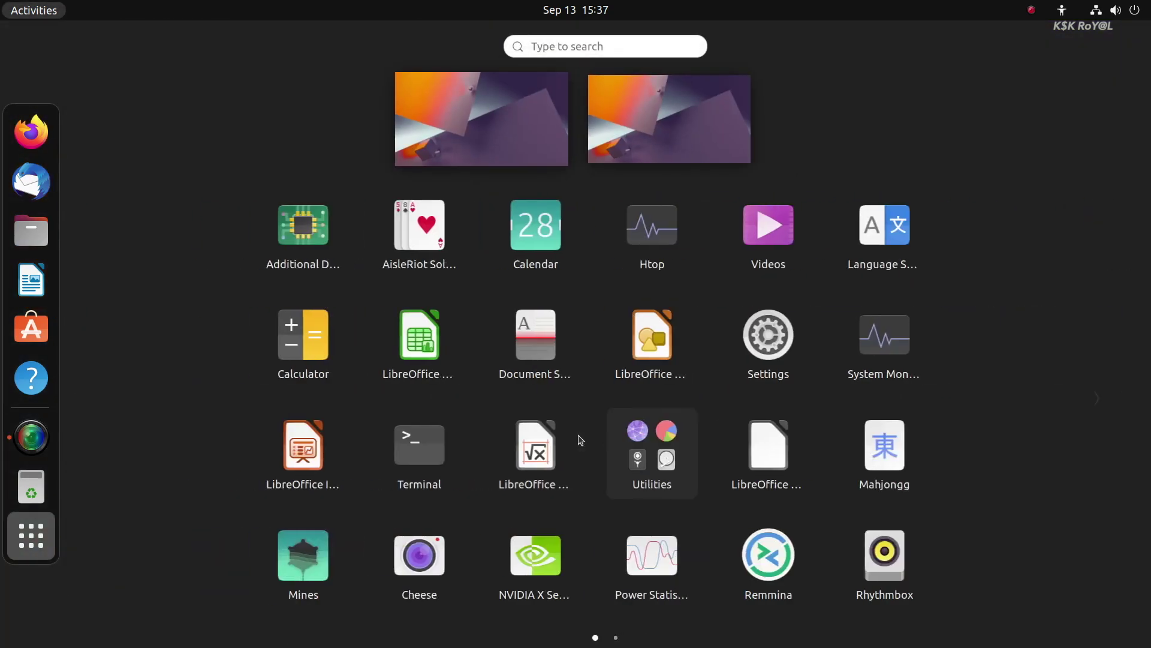
left_click(793, 346)
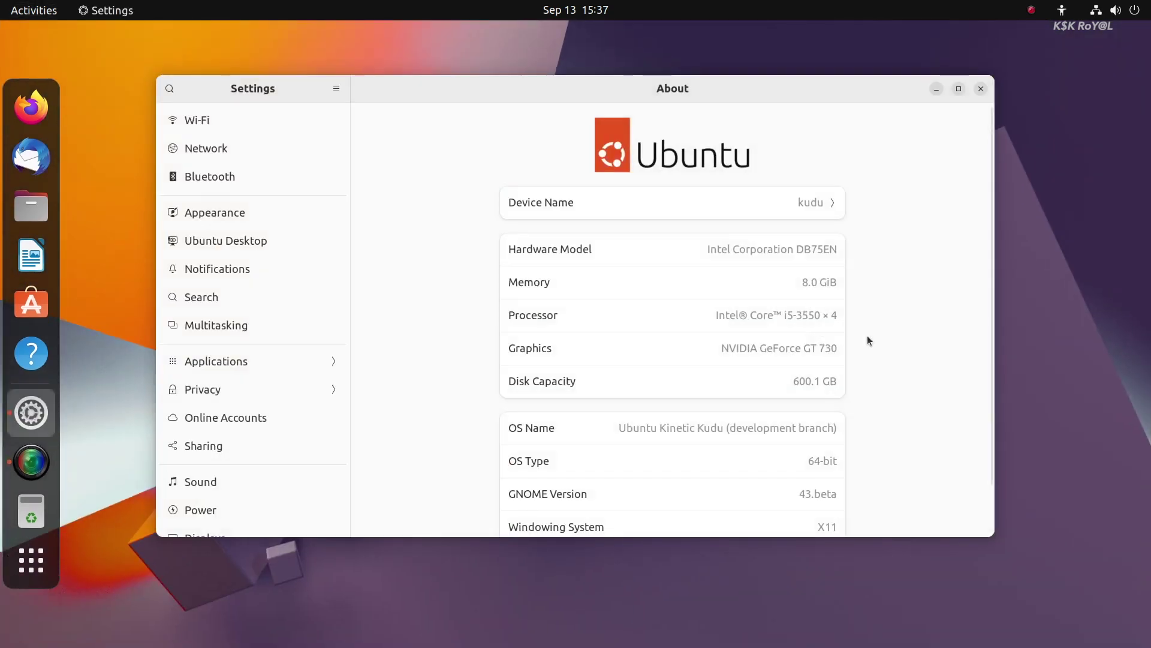
left_click_drag(995, 221, 552, 174)
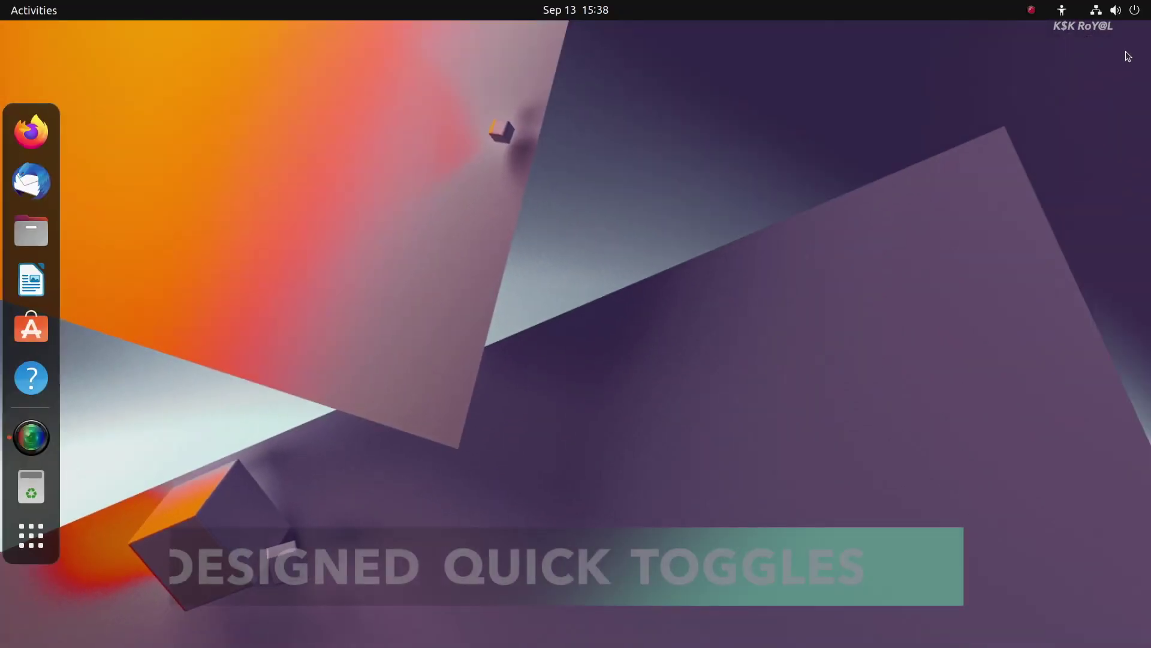
- Lower the volume and switch output to Digital Output (S/PDIF), then back to Line Out
left_click(1126, 10)
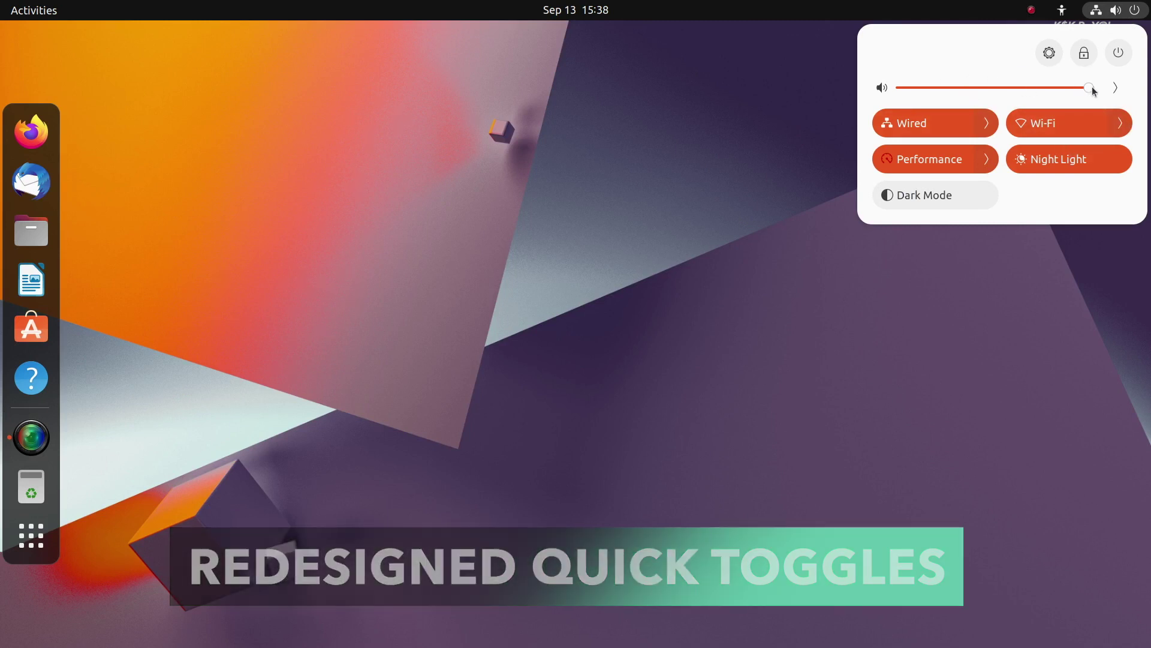
left_click_drag(1089, 87, 929, 83)
left_click(1115, 87)
left_click(1019, 163)
left_click(1115, 89)
left_click(956, 147)
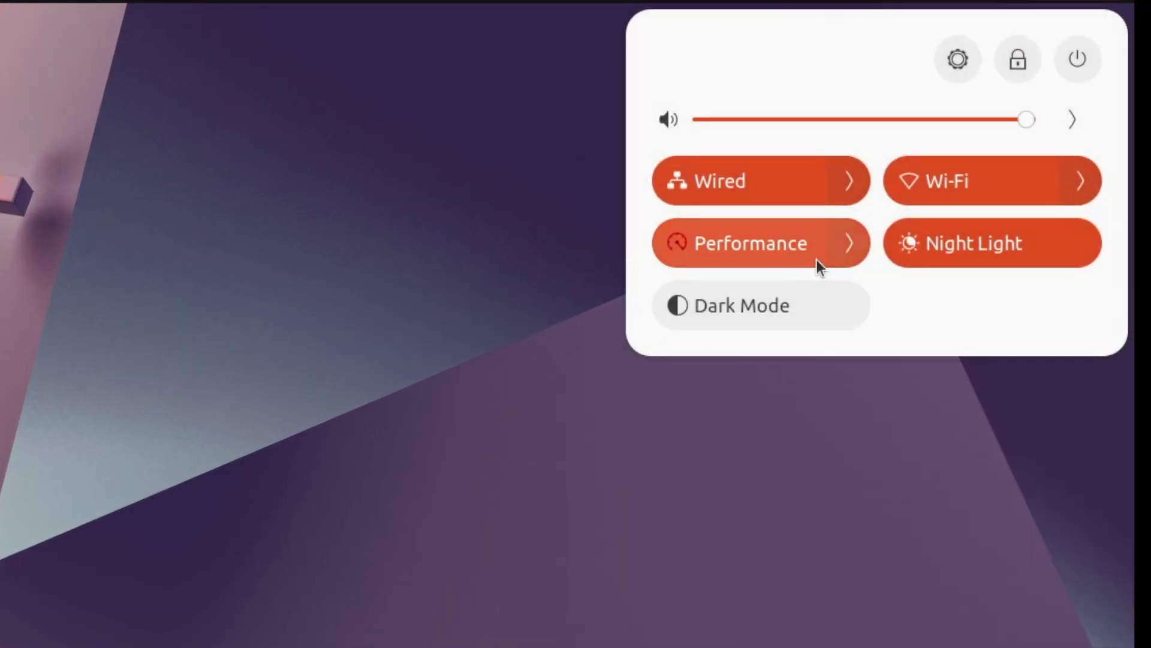
- Show the Power Profiles choices and turn on Dark Mode
left_click(861, 251)
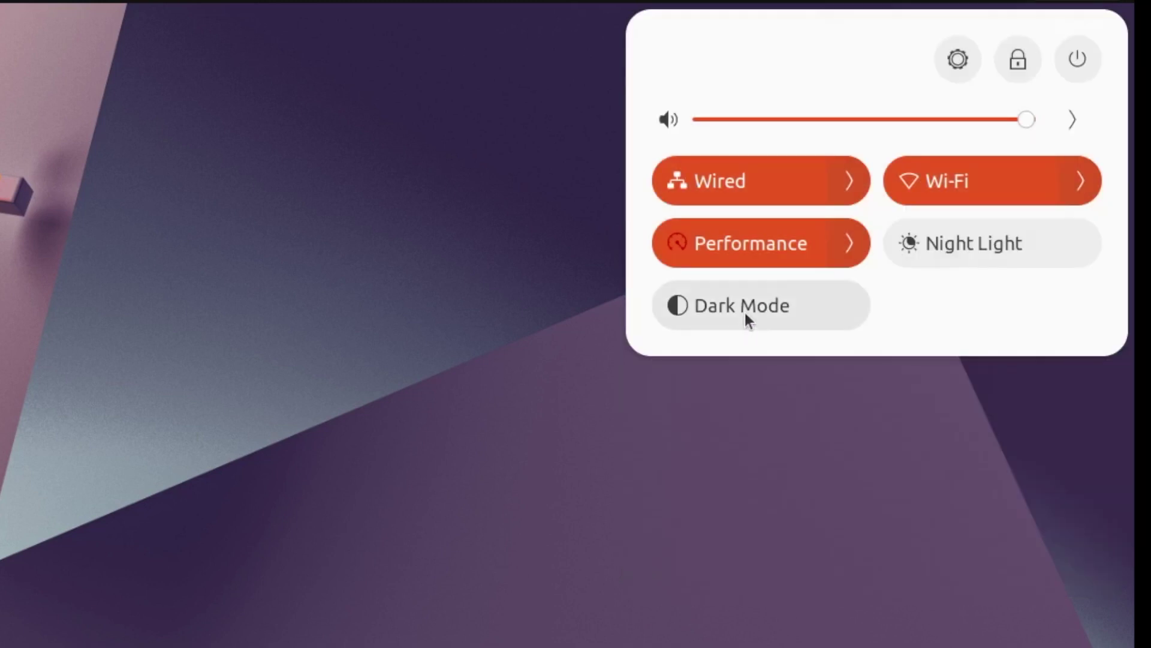
left_click(750, 316)
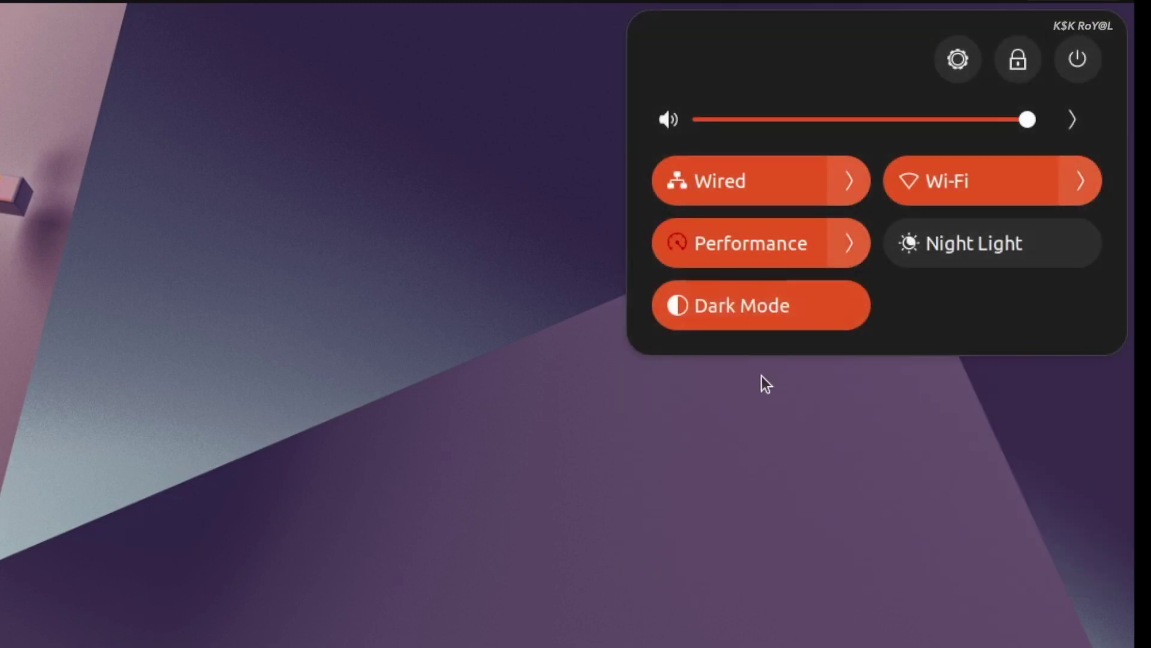
left_click(772, 316)
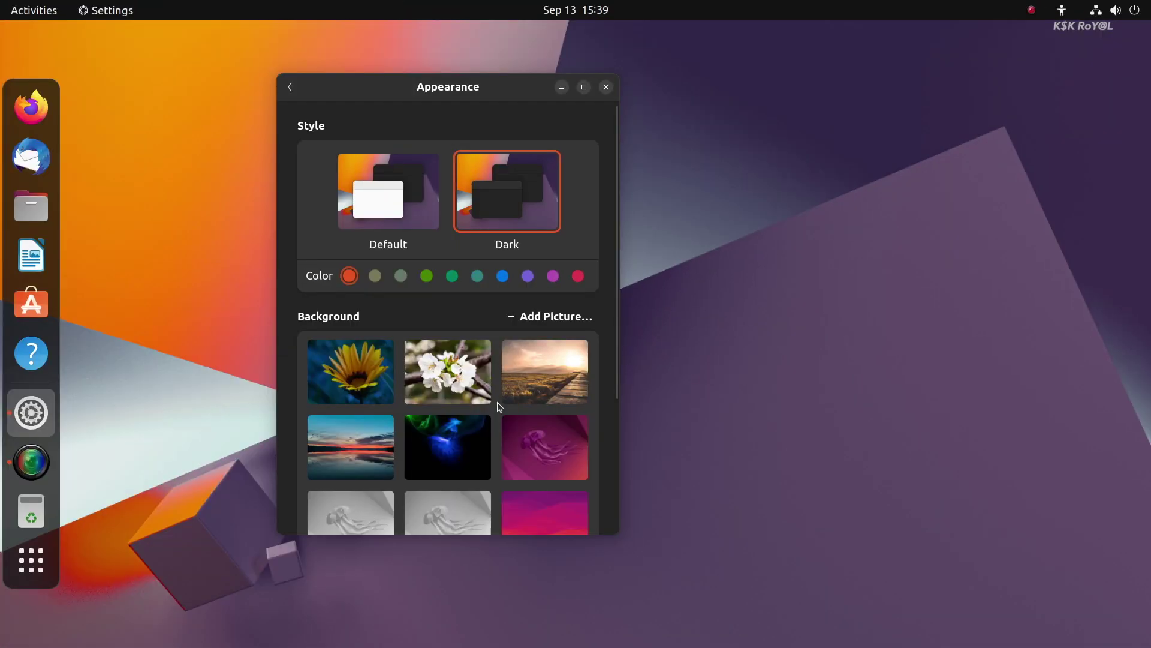
- Turn Dark Mode off and try the green, blue and red accent colours
left_click(154, 360)
left_click(1115, 10)
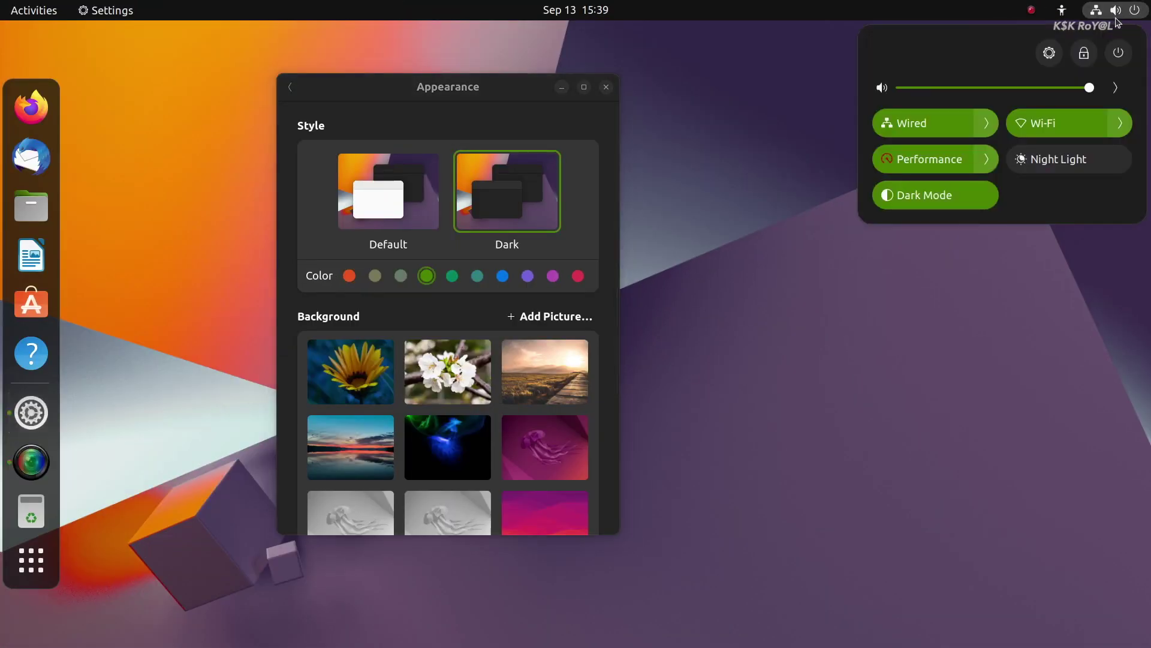
left_click(938, 197)
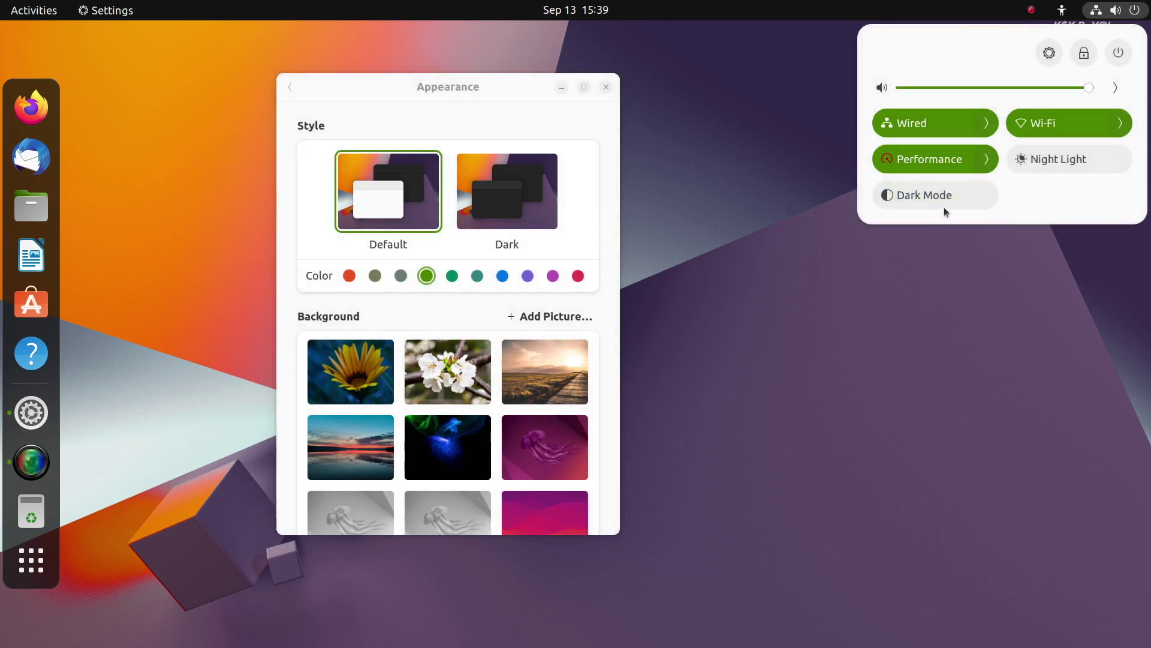
left_click(502, 275)
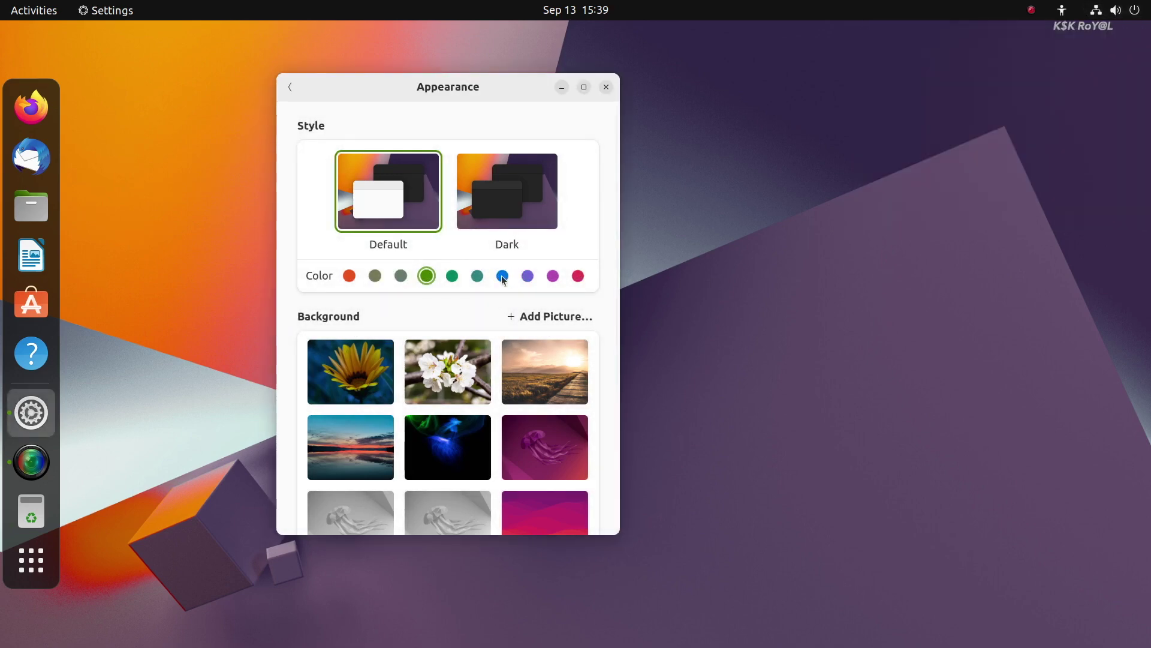
left_click(1115, 11)
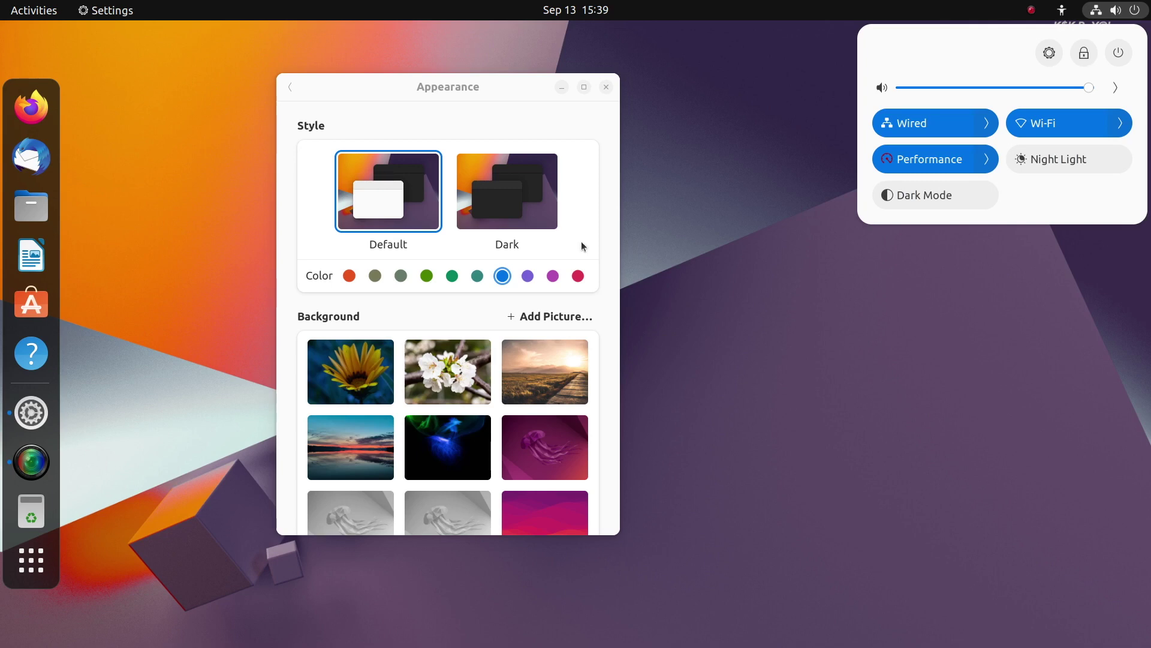
left_click(578, 275)
left_click(1115, 11)
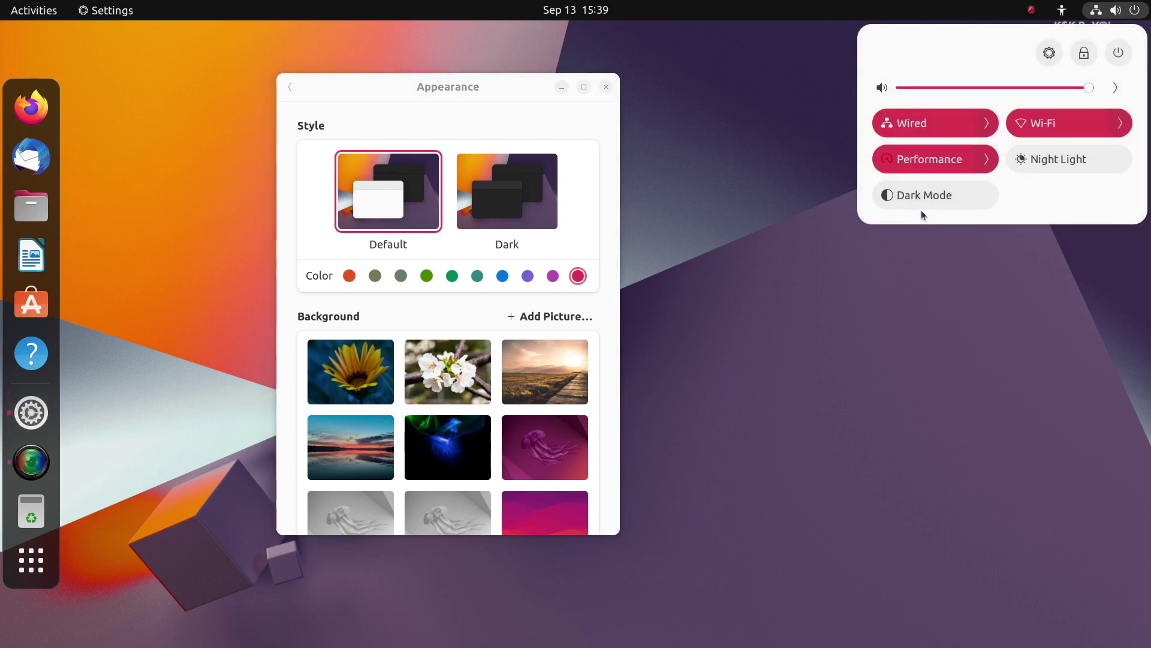
left_click(504, 285)
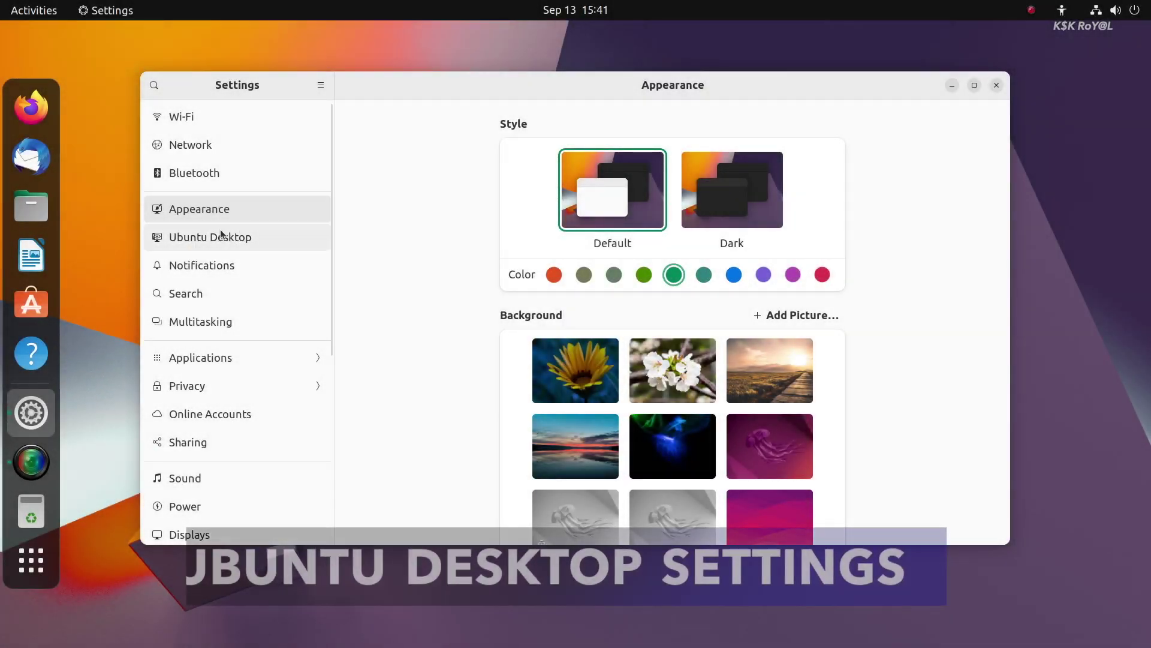
- Open the Ubuntu Desktop settings and show the Personal folder on the desktop
left_click(254, 241)
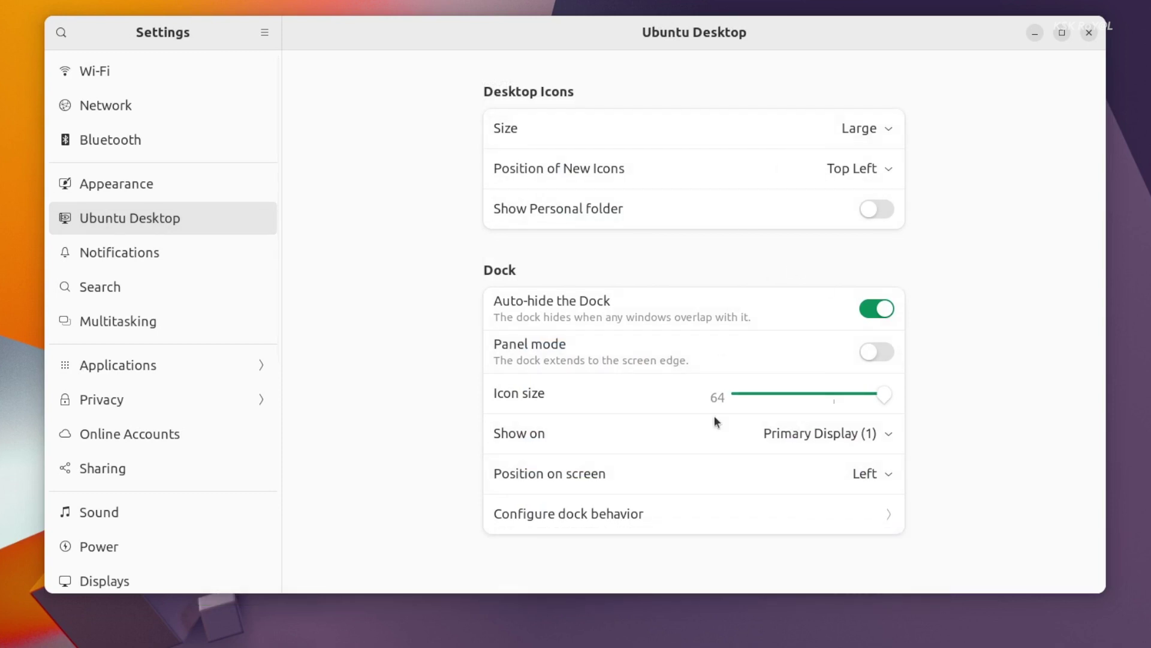
left_click(880, 211)
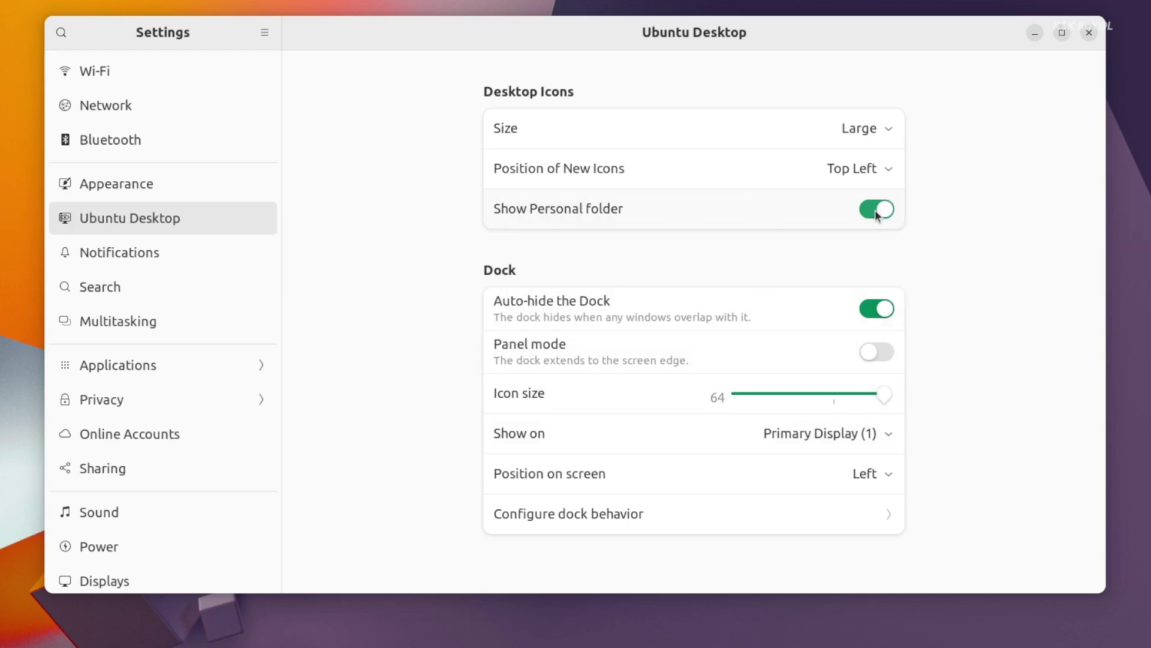
left_click(875, 210)
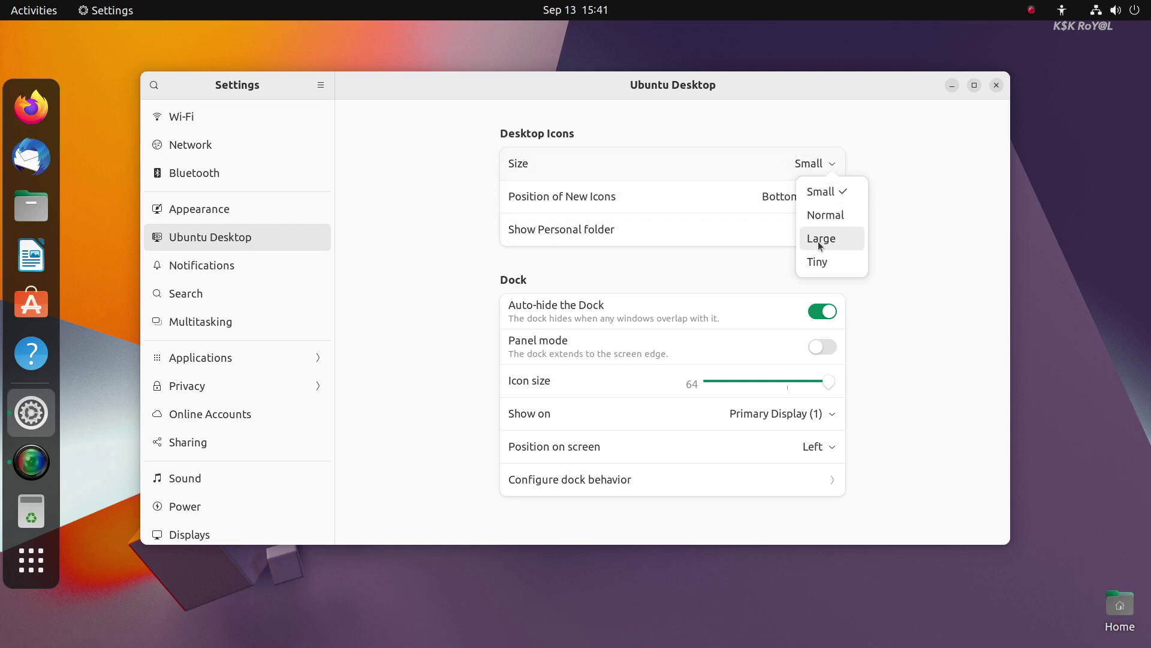
- Try dock Panel mode and icon size 64, then move the dock to Bottom and back to Left
left_click(821, 346)
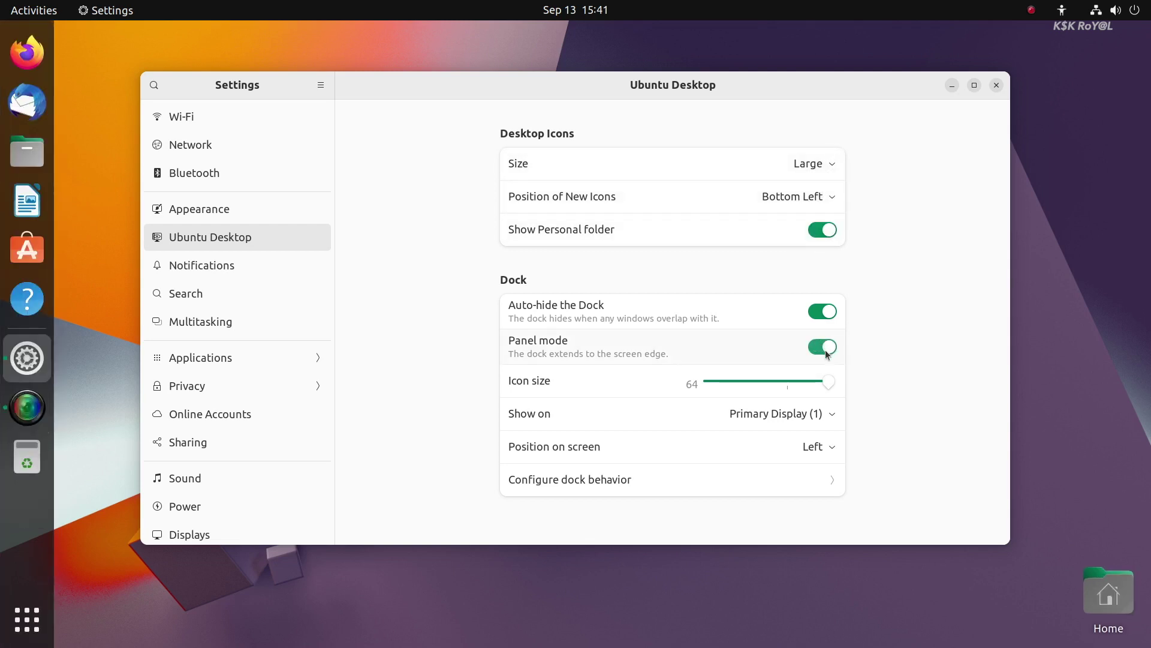
left_click(824, 347)
mouse_move(815, 382)
left_mouse_down()
mouse_move(772, 379)
mouse_move(828, 380)
mouse_move(756, 384)
mouse_move(823, 370)
mouse_move(828, 380)
left_mouse_up()
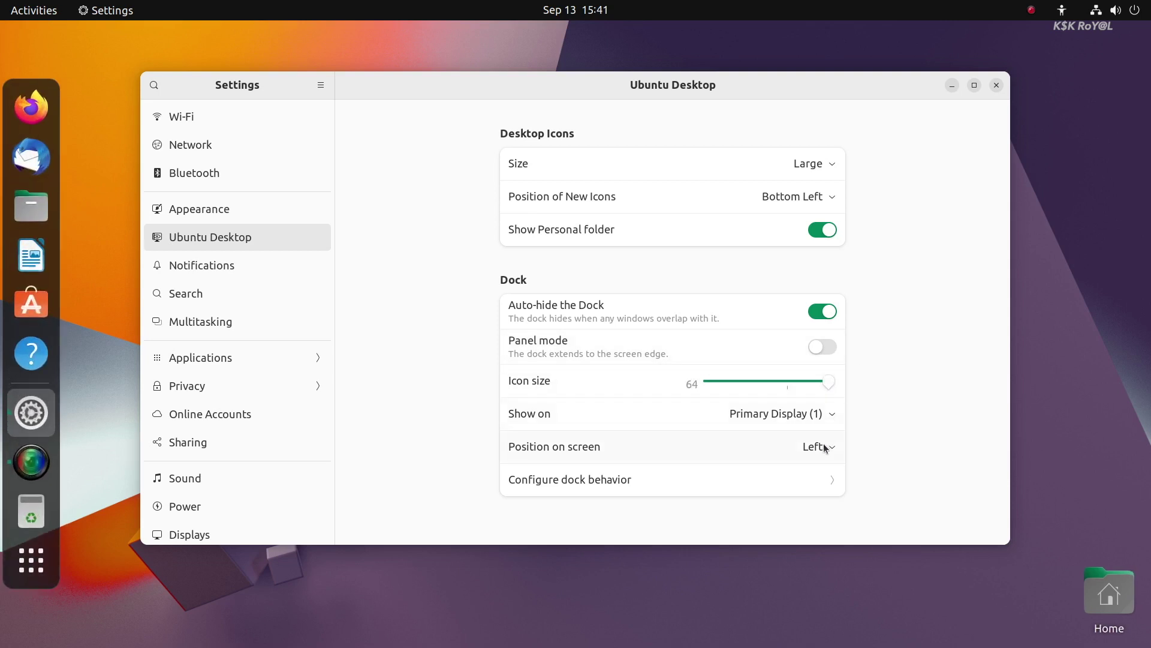
left_click(821, 493)
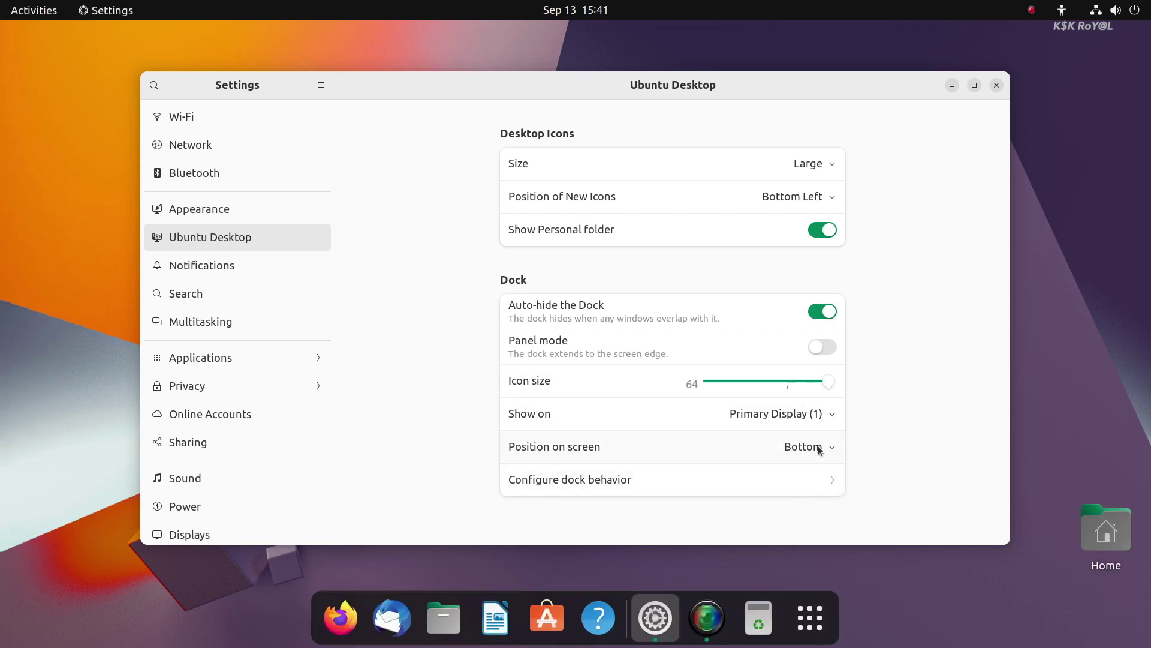
left_click(819, 447)
left_click(829, 474)
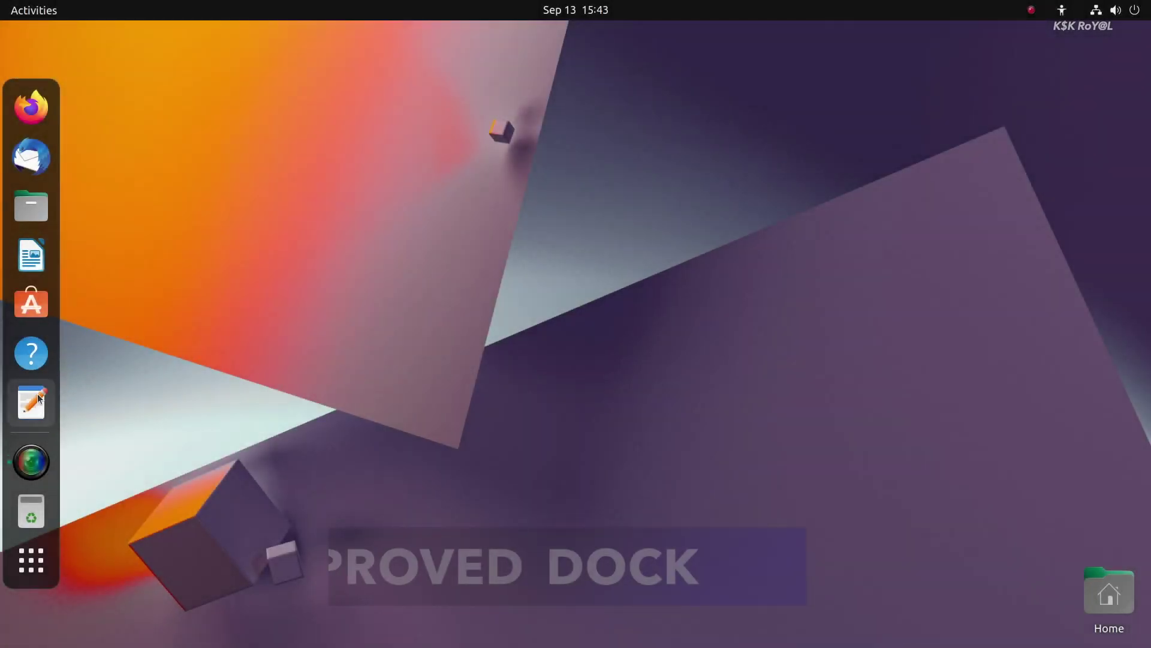
- Open two new empty Text Editor windows and arrange them around ubuntu Script.txt
left_click(38, 397)
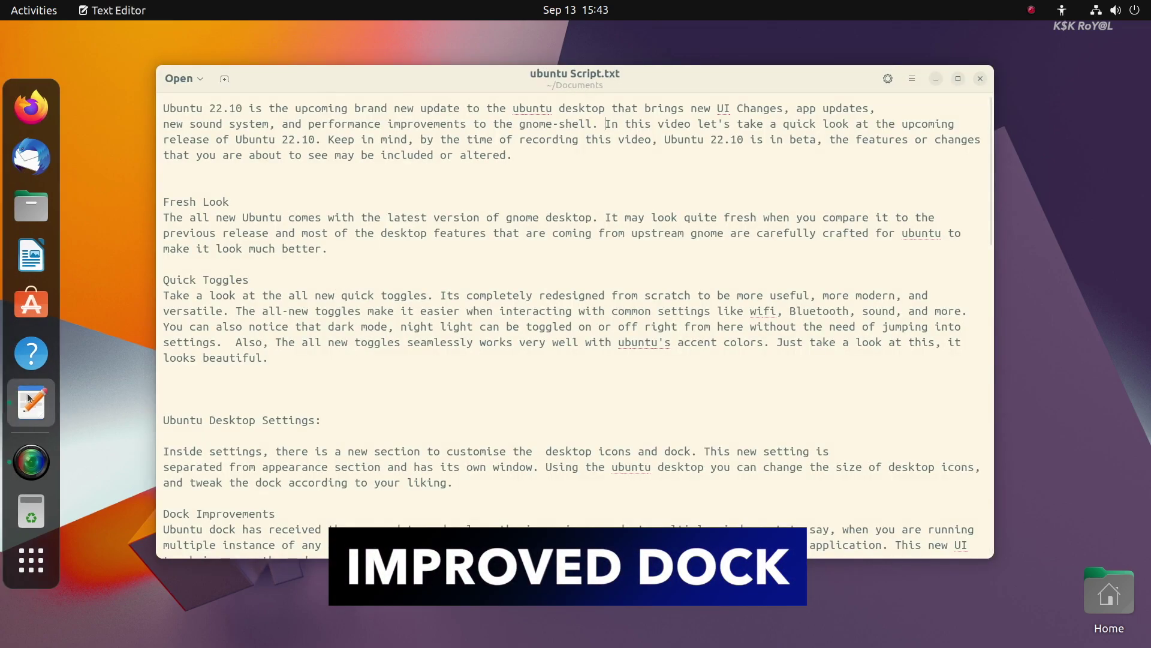
right_click(31, 397)
left_click(86, 387)
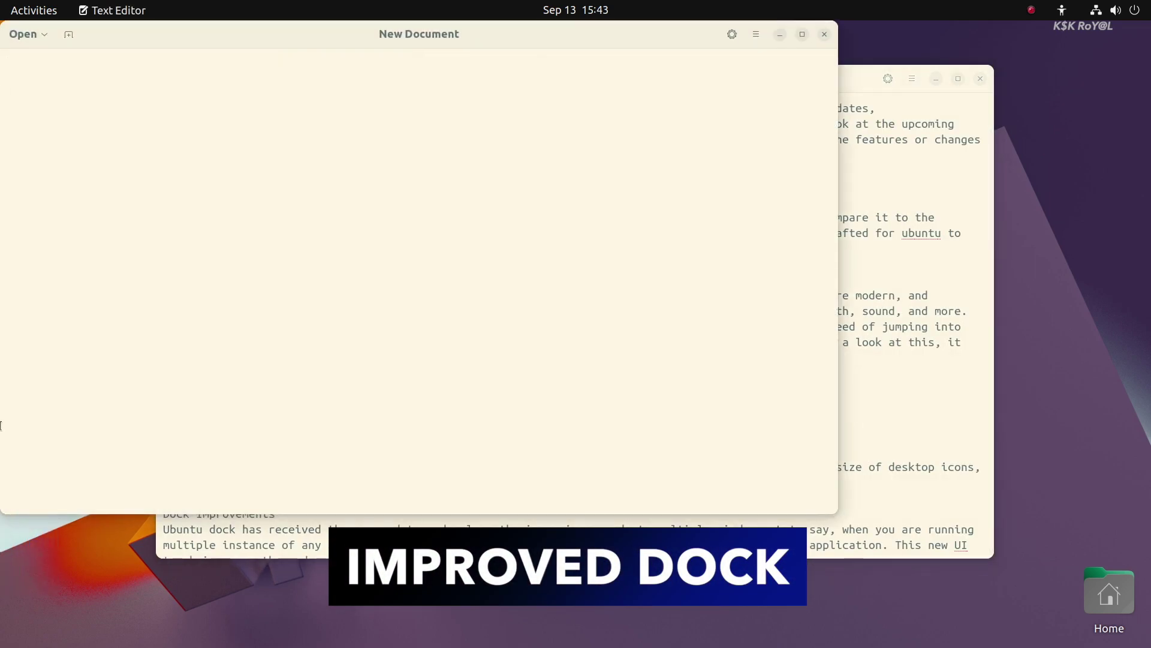
key("super")
right_click(55, 418)
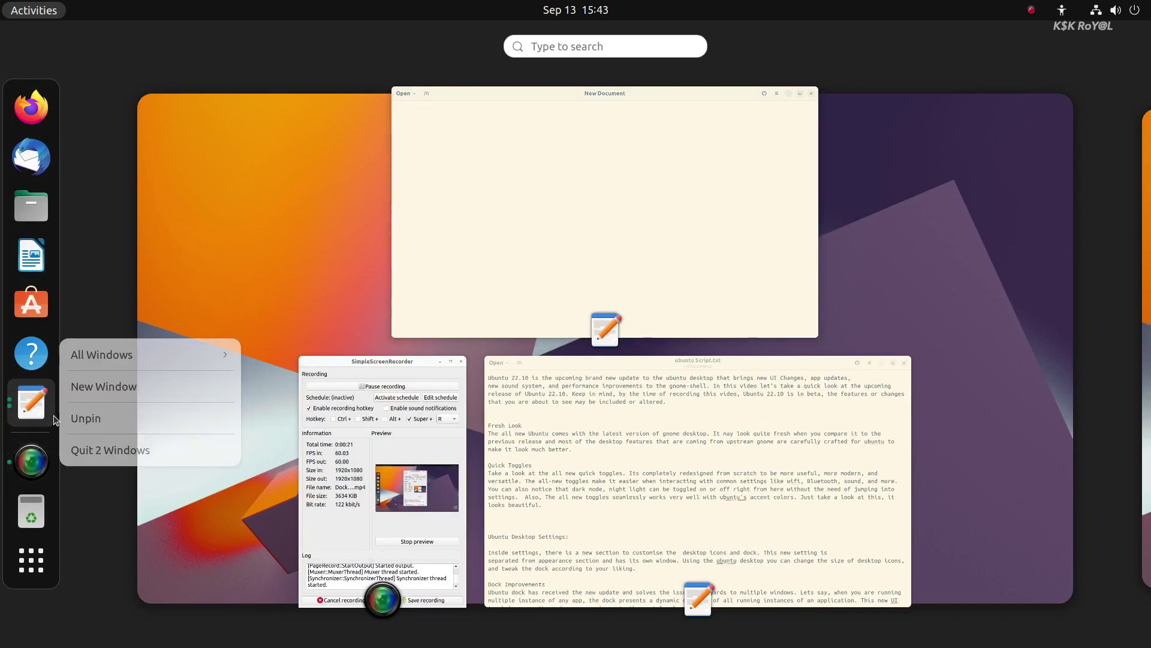
left_click(125, 395)
left_click_drag(712, 71, 900, 176)
left_click_drag(686, 48, 890, 276)
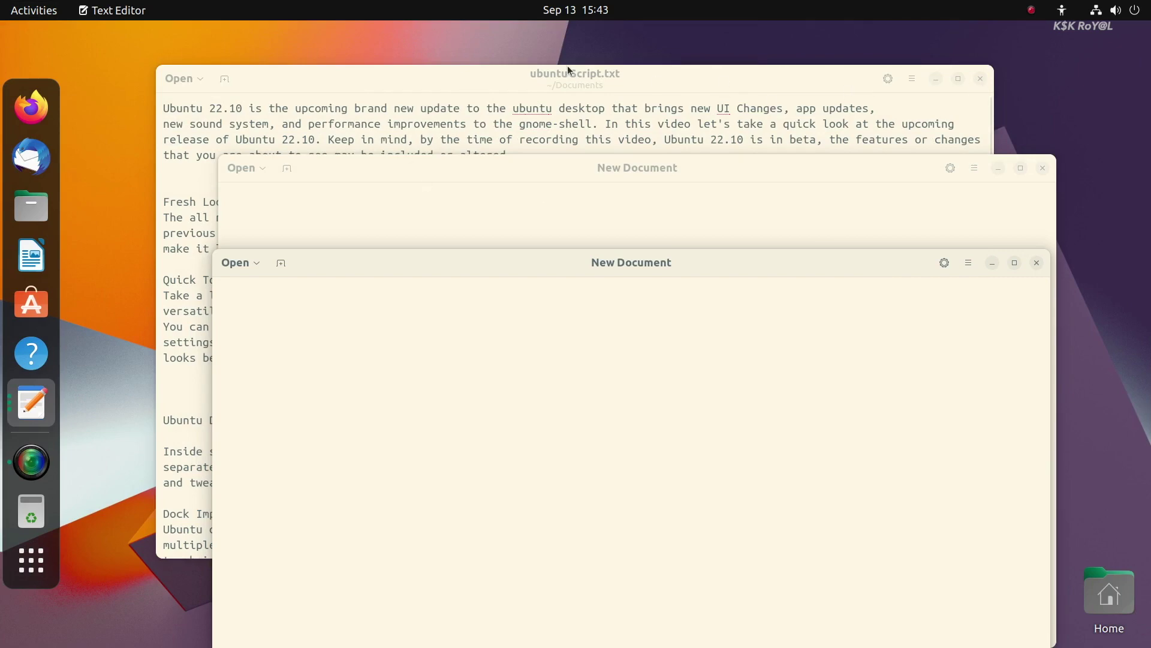
left_click_drag(600, 78, 594, 53)
left_click_drag(588, 249, 526, 179)
- Switch between the New Document and Files windows using the dock icons' window spreads
left_click(41, 401)
left_click(294, 162)
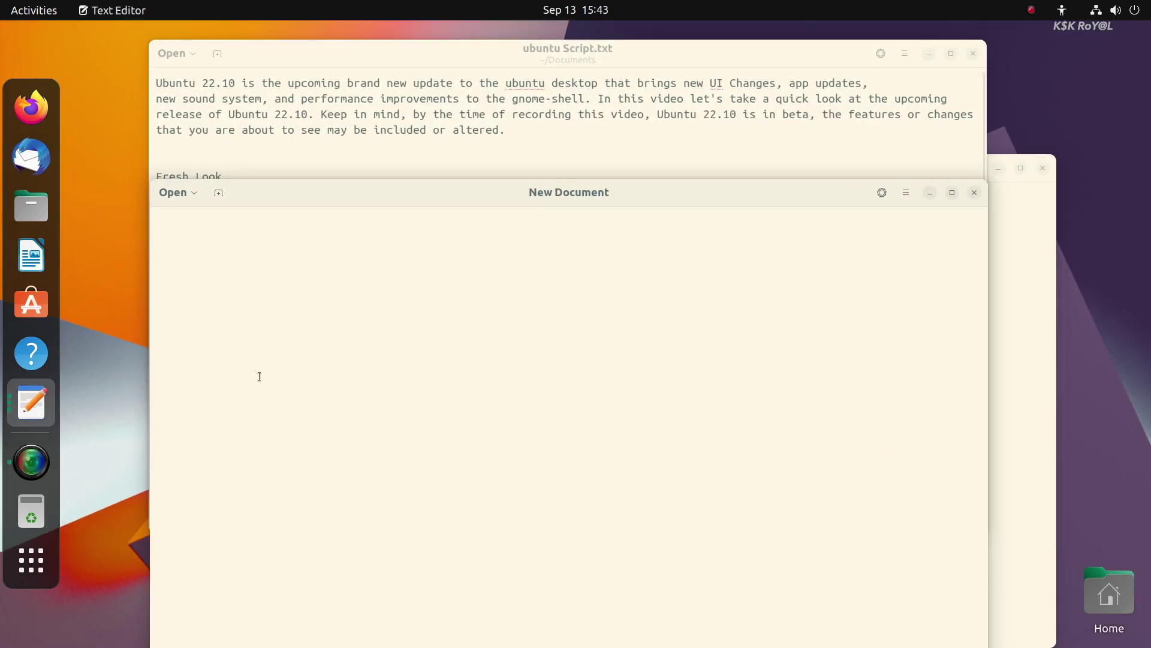
left_click(24, 403)
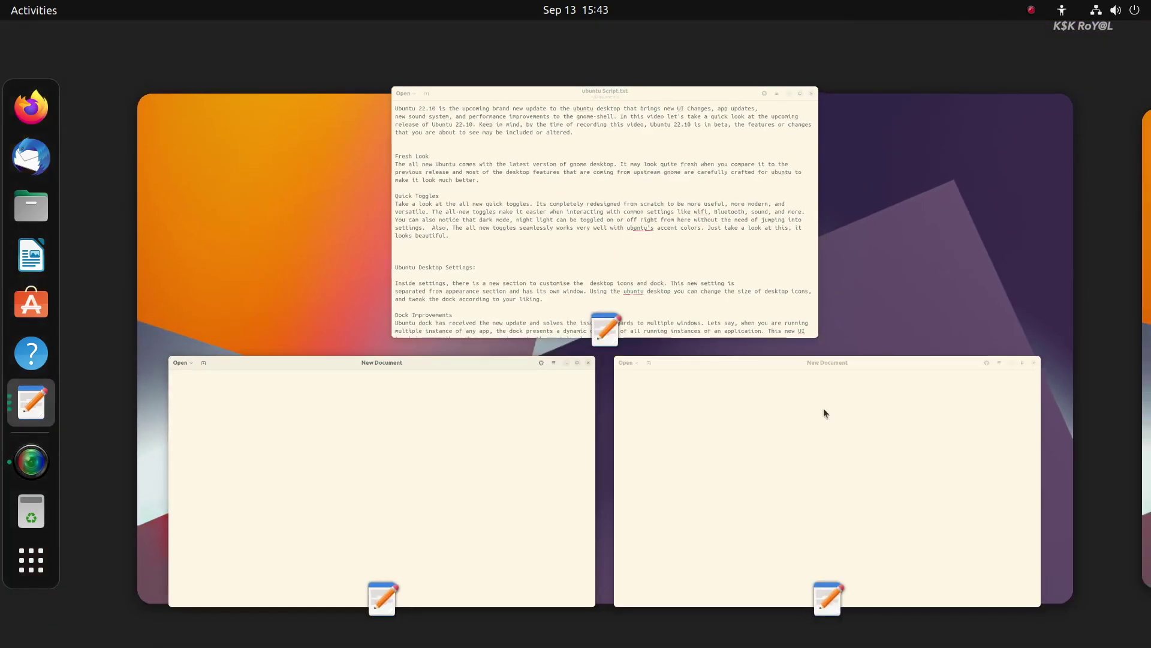
left_click(846, 485)
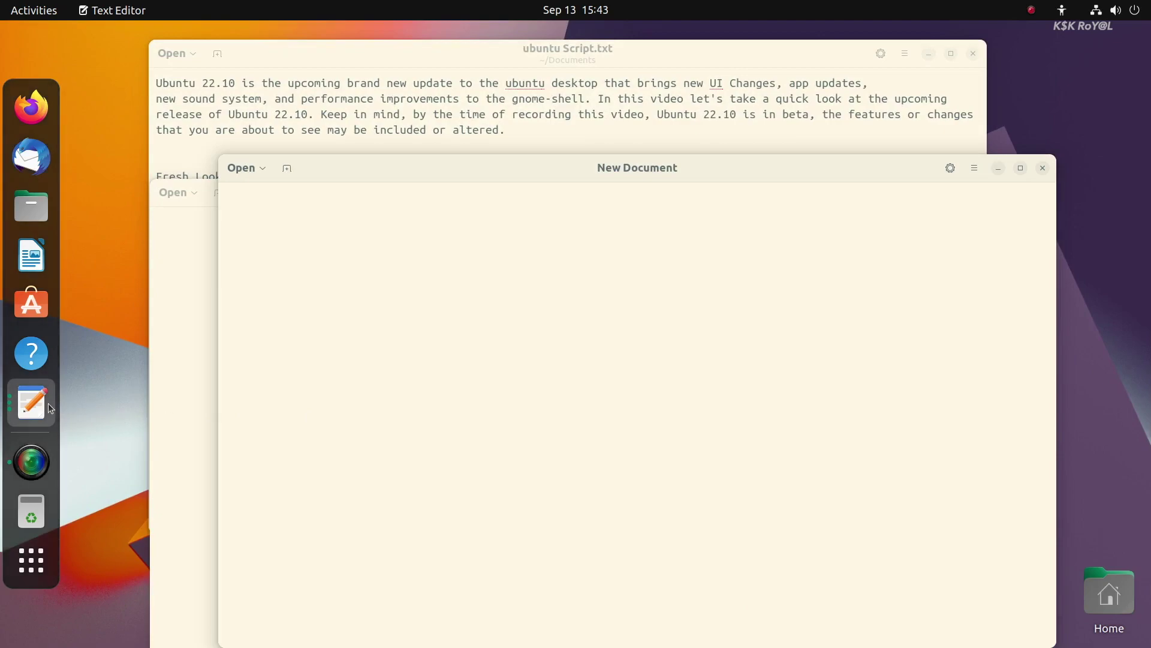
left_click(46, 402)
left_click(22, 211)
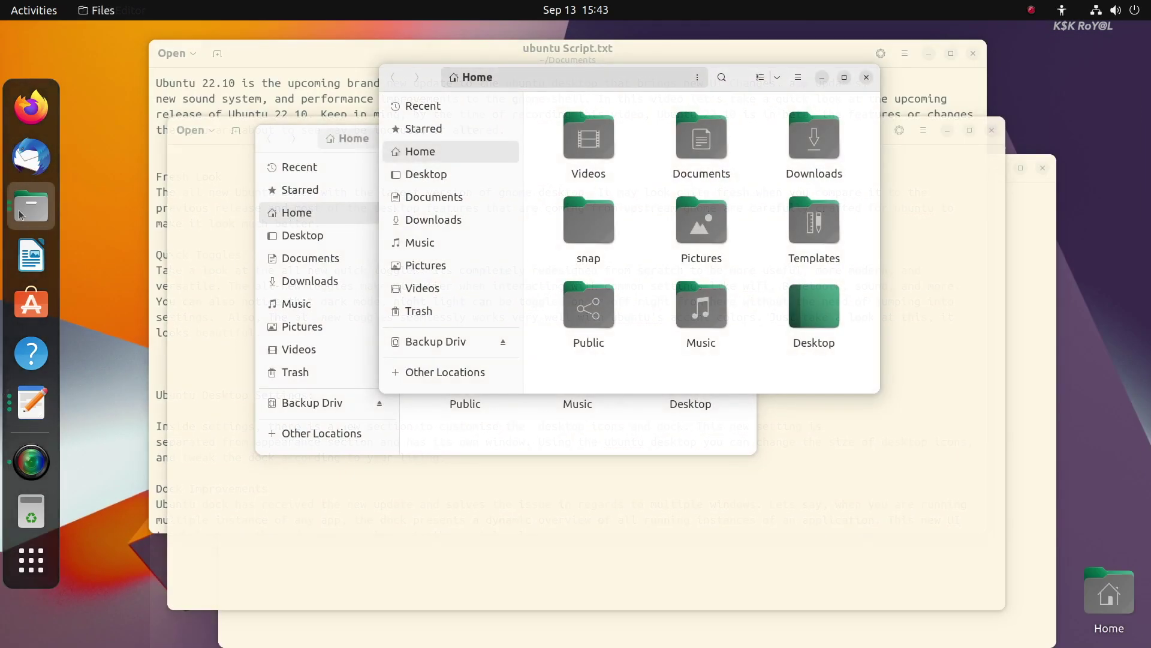
left_click(19, 214)
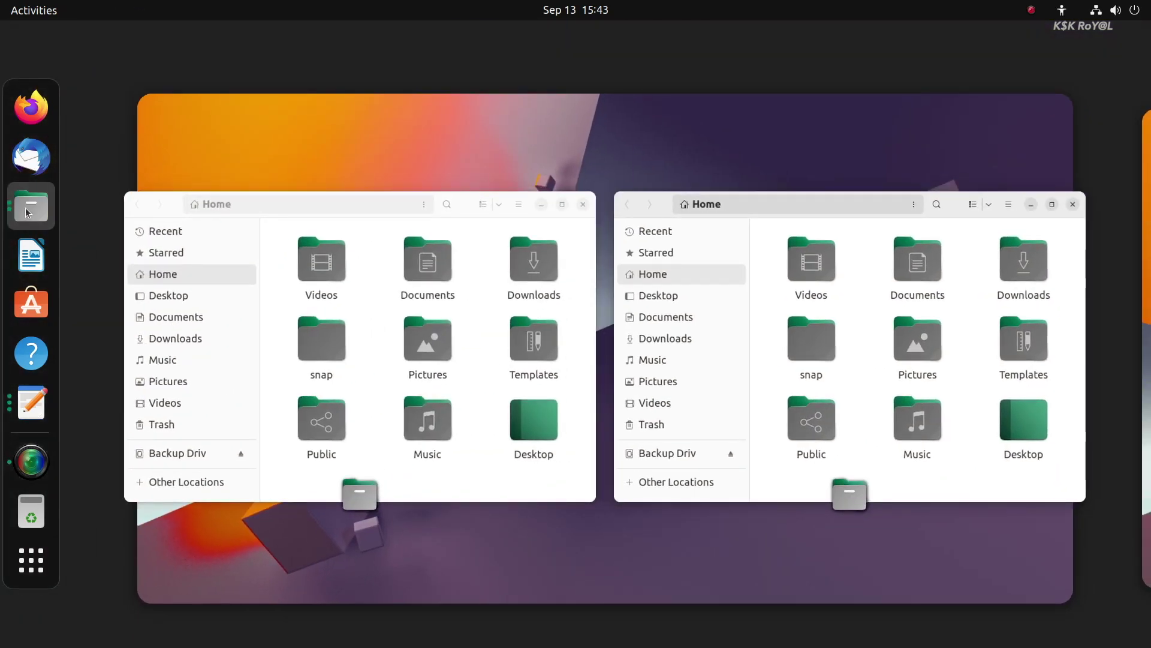
left_click(27, 211)
left_click(24, 408)
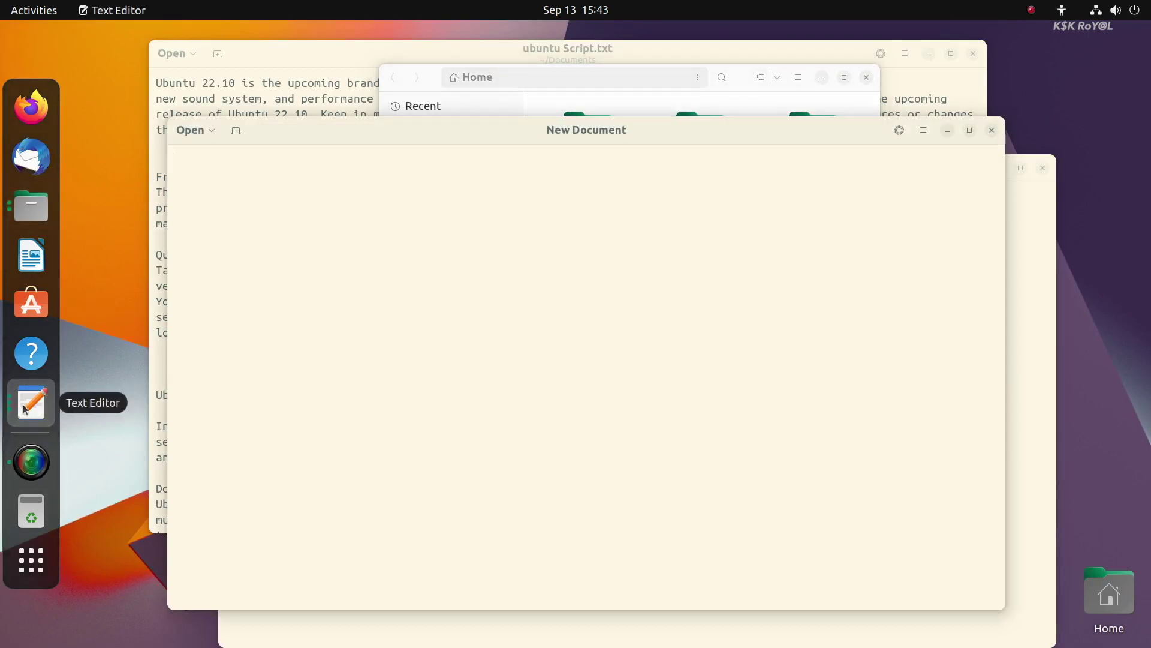
left_click(24, 410)
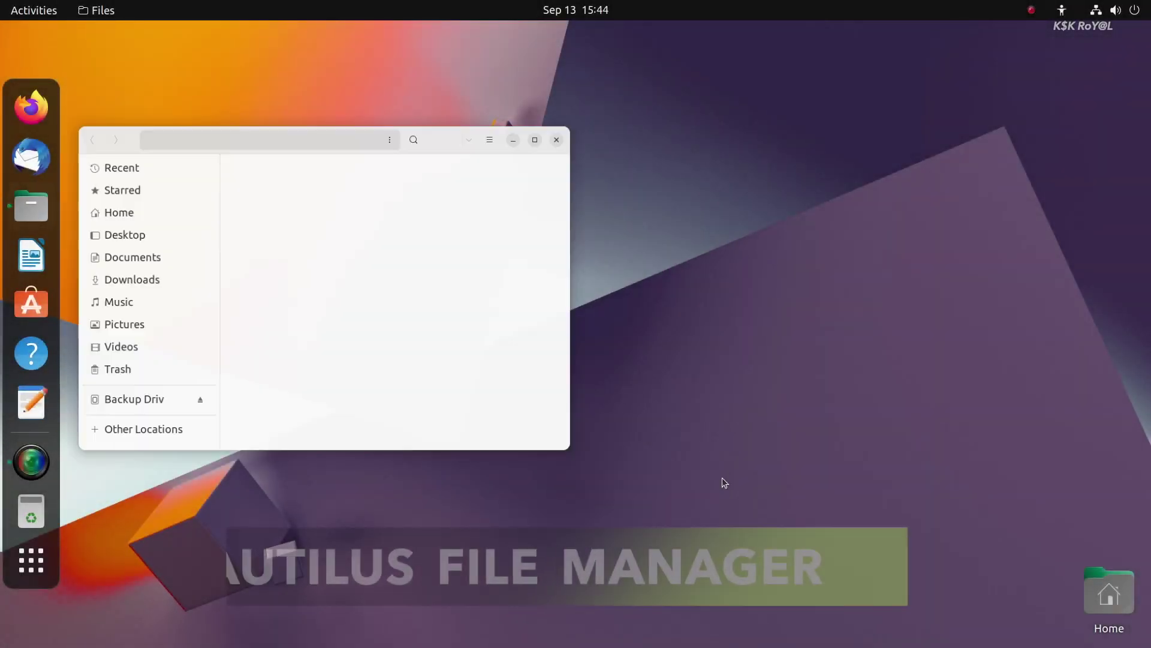
- Move the Files window, try list view and sort options, and view the 43.rc About details
left_click_drag(444, 140, 673, 143)
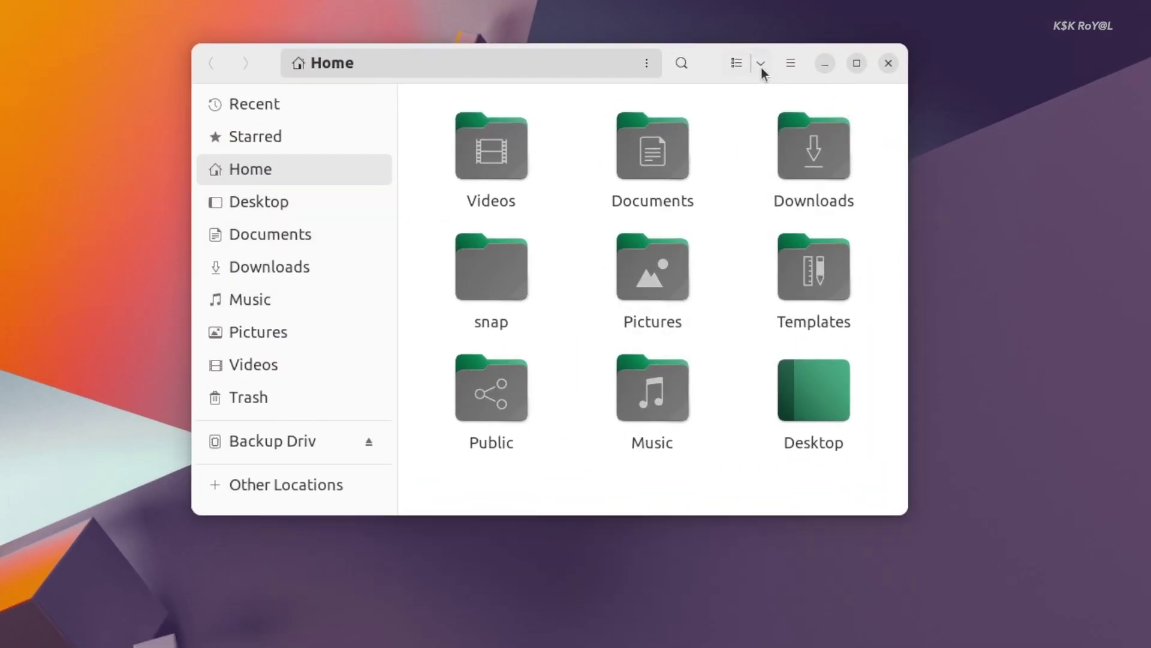
left_click(737, 64)
left_click(739, 66)
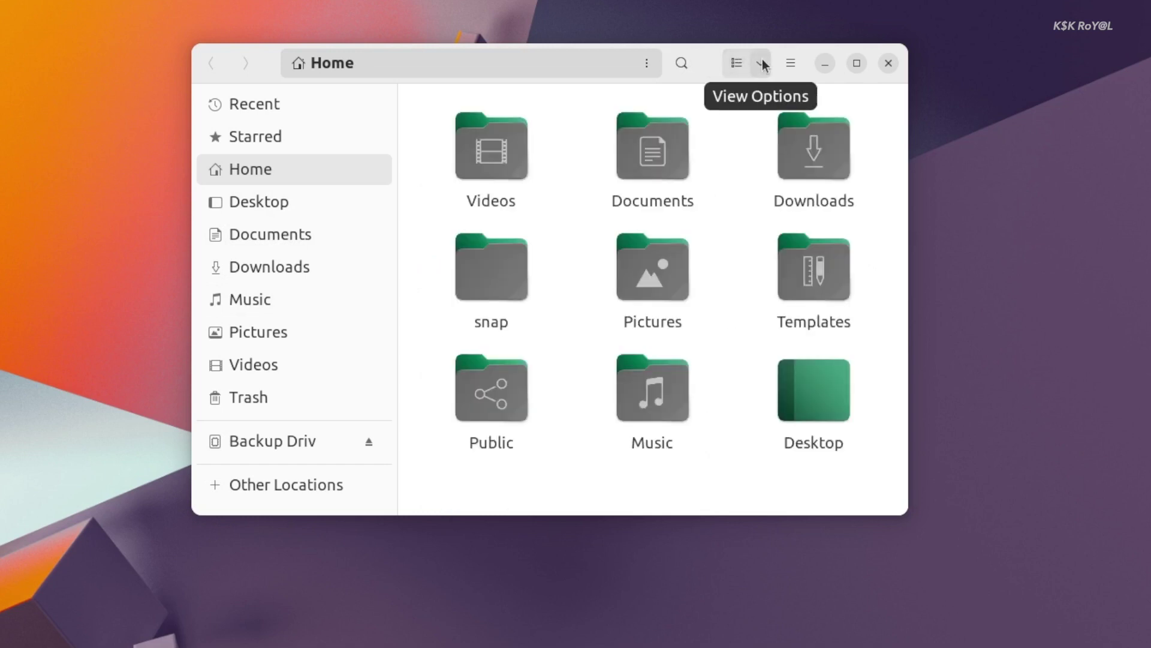
left_click(761, 64)
left_click(761, 63)
left_click(792, 63)
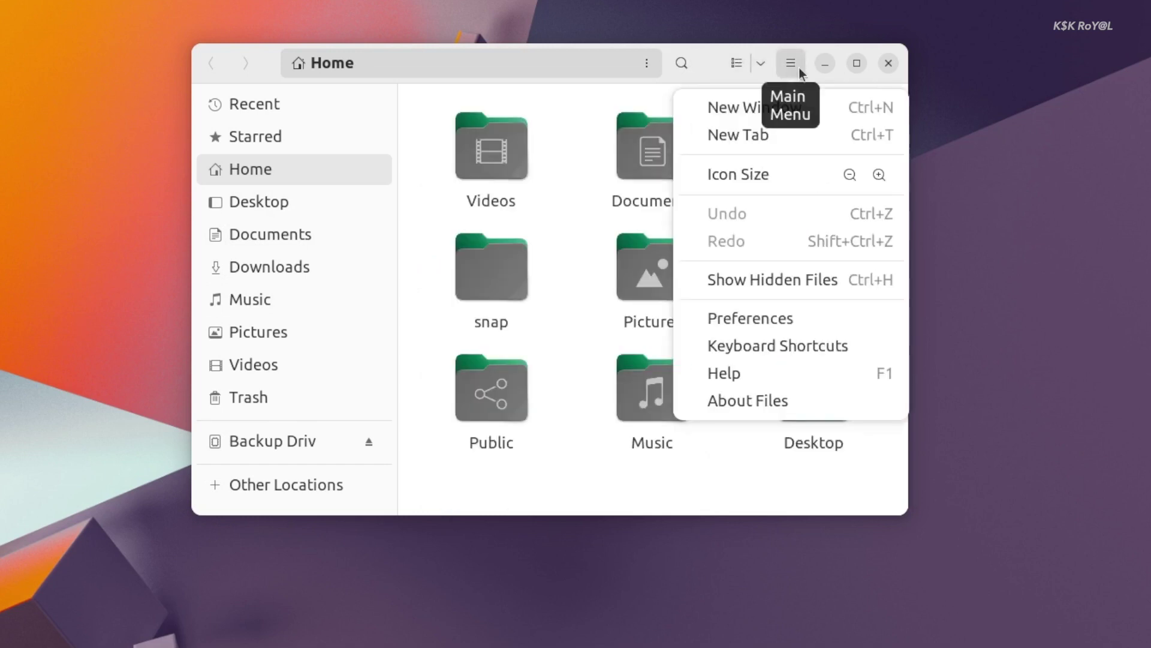
left_click(788, 401)
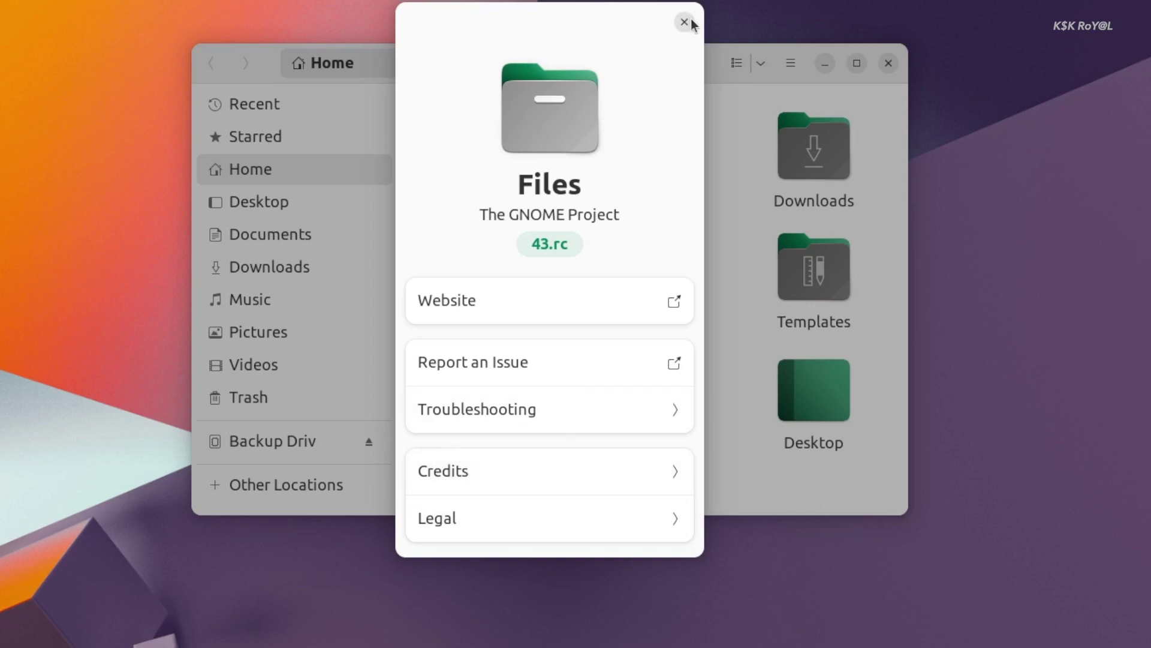
left_click(685, 23)
- Check Home's properties, then narrow the window to its adaptive layout and open Desktop
right_click(637, 480)
left_click(673, 642)
key("Escape")
left_click_drag(902, 209, 650, 210)
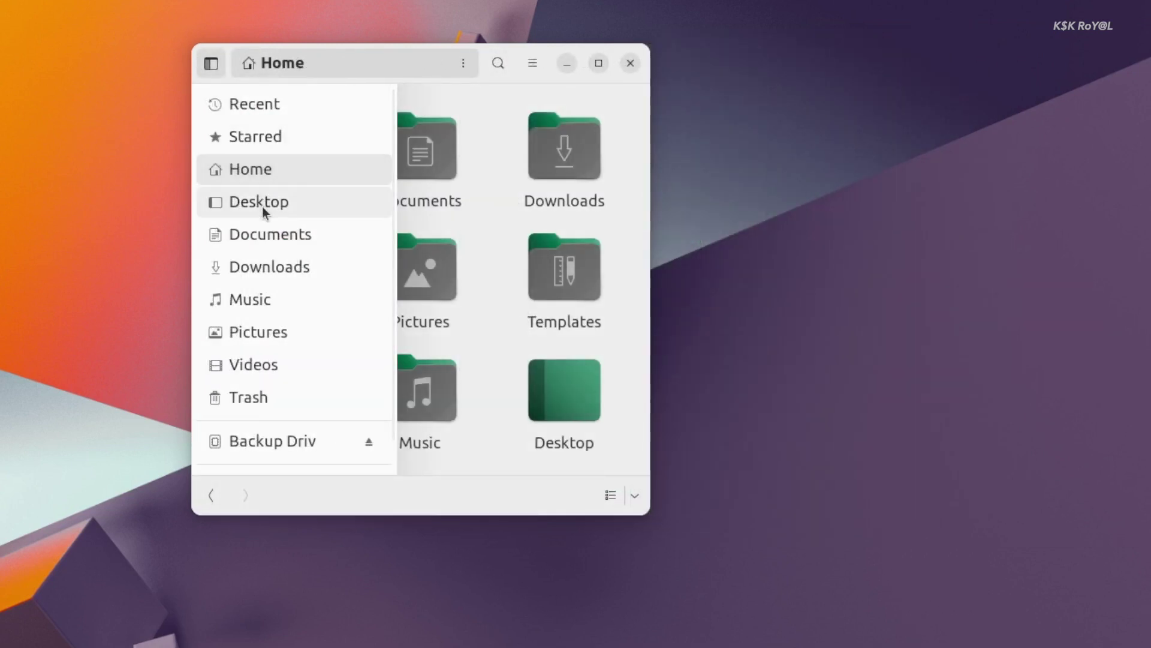
left_click(268, 203)
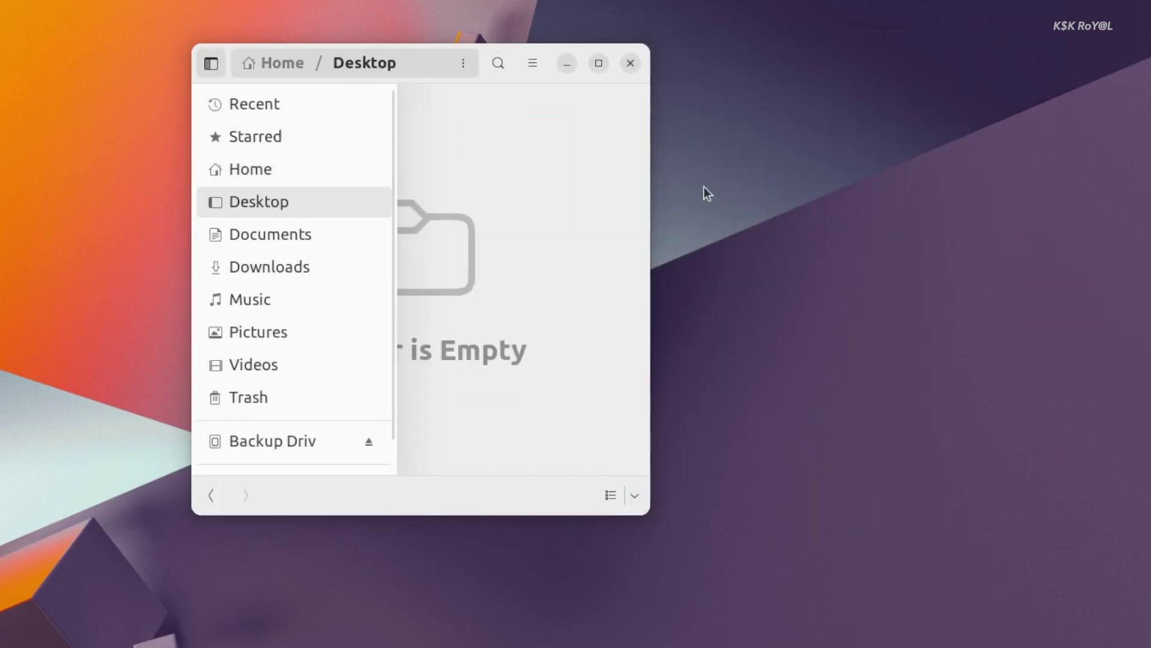
- Open and close a terminal in Home, switch to list view, and make the window taller
right_click(693, 401)
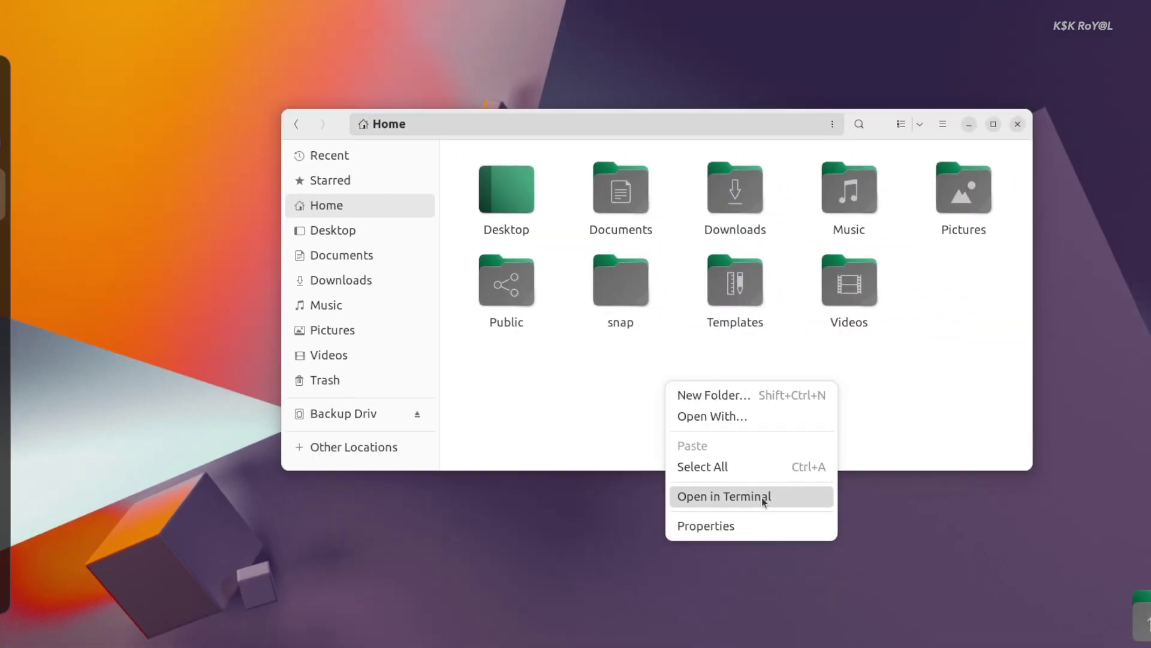
left_click(807, 556)
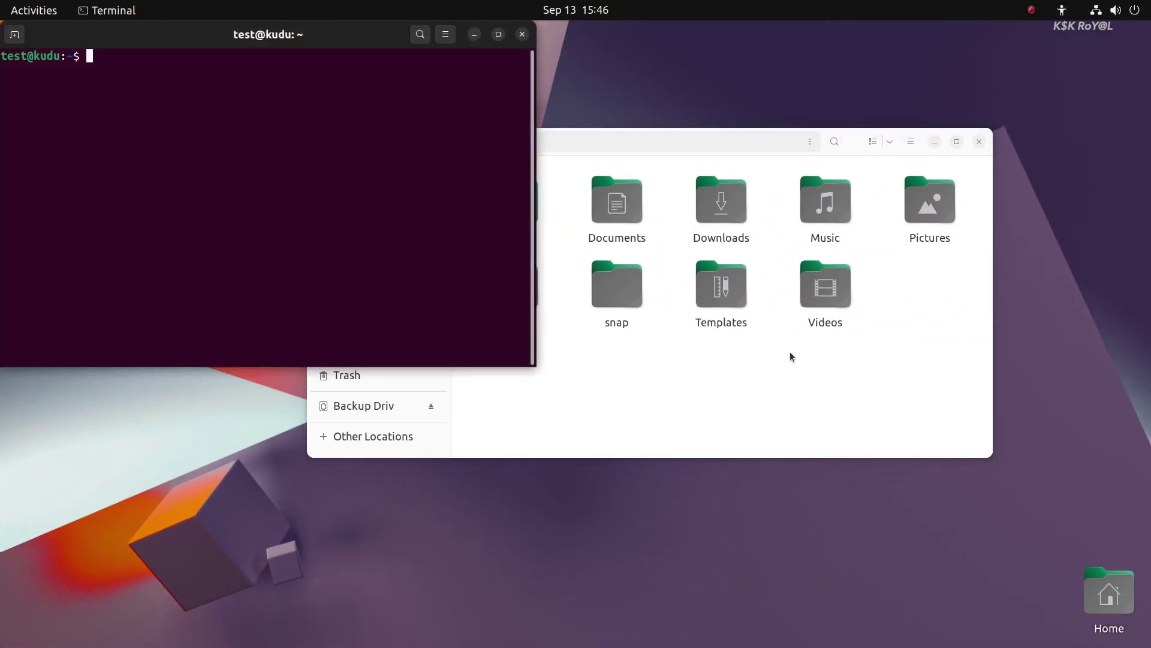
left_click(523, 34)
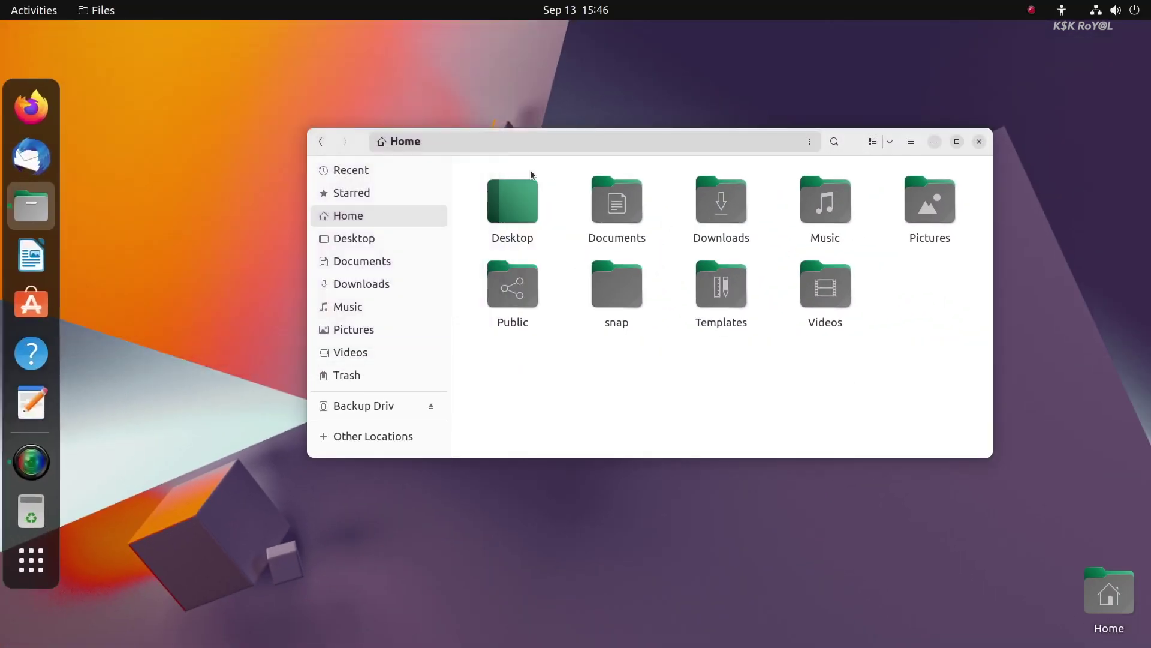
left_click(872, 141)
scroll(558, 306, "down", 1)
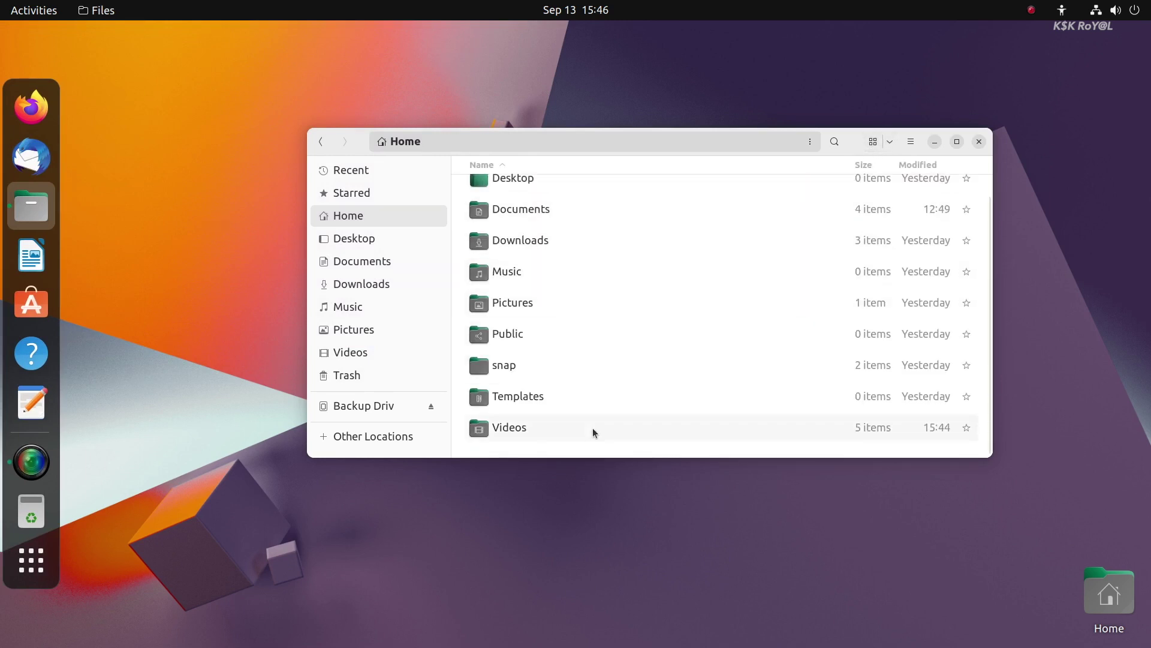
scroll(592, 425, "up", 1)
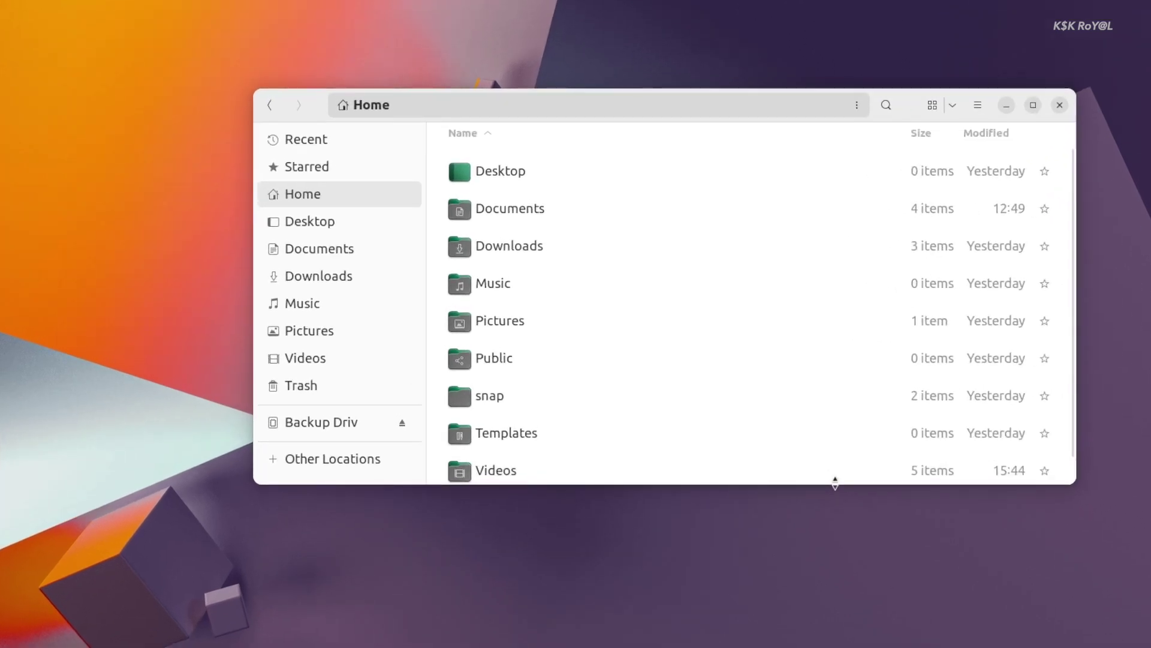
left_click_drag(808, 466, 817, 570)
- Star the Desktop, Documents, Downloads, Music, Public and snap folders
left_click_drag(877, 532, 822, 413)
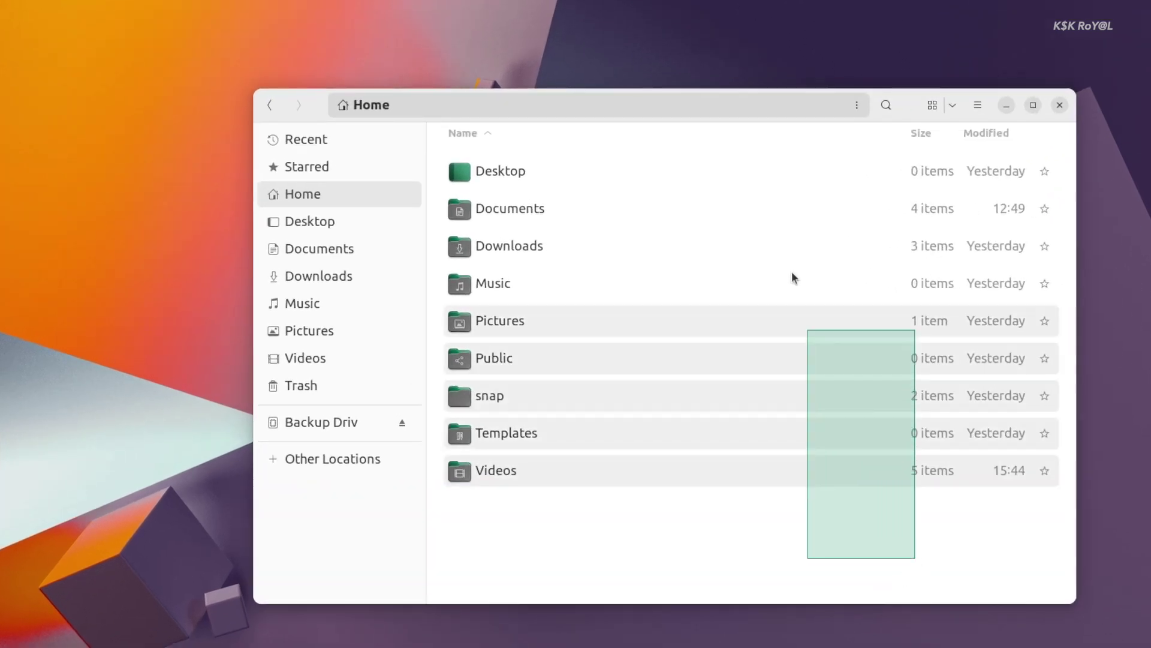
left_click_drag(789, 265, 840, 321)
left_click(1045, 208)
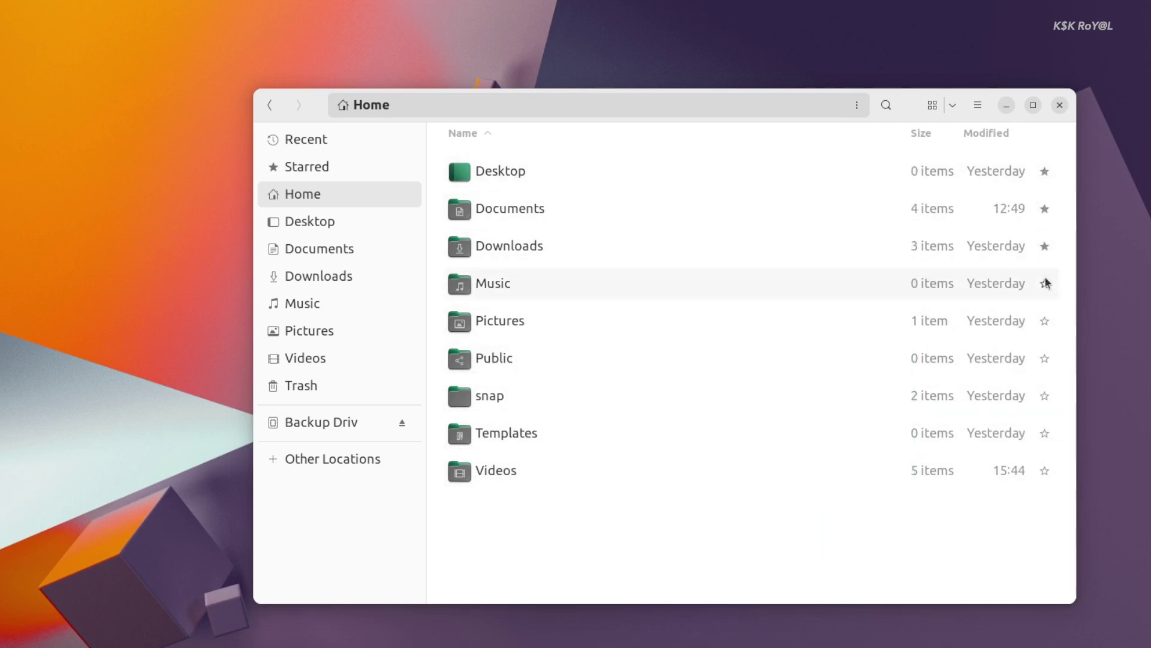
left_click(1044, 283)
left_click(1045, 358)
left_click(1044, 395)
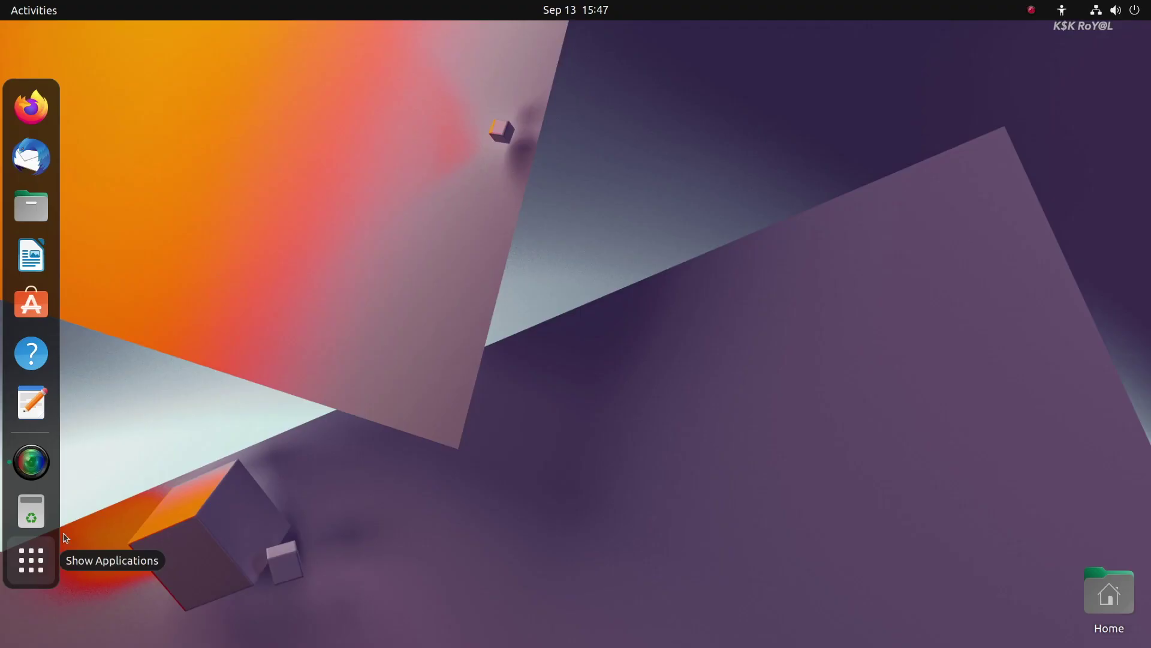
- Launch Calendar from the applications grid and Calculator through a 'ca' search
left_click(59, 545)
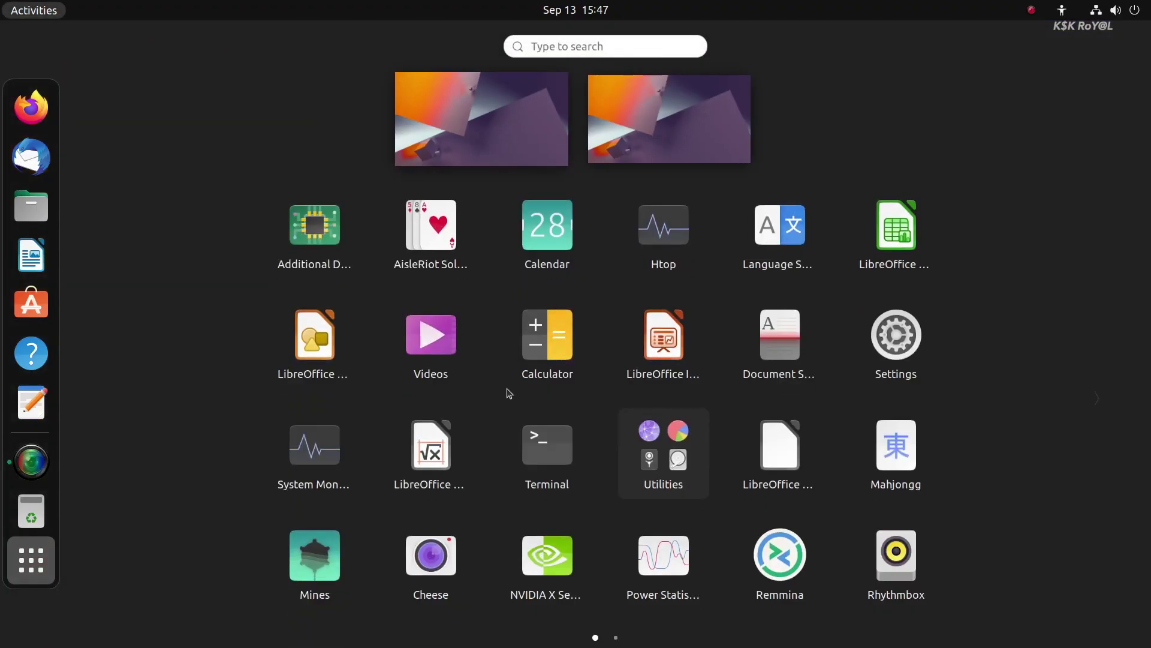
left_click(573, 250)
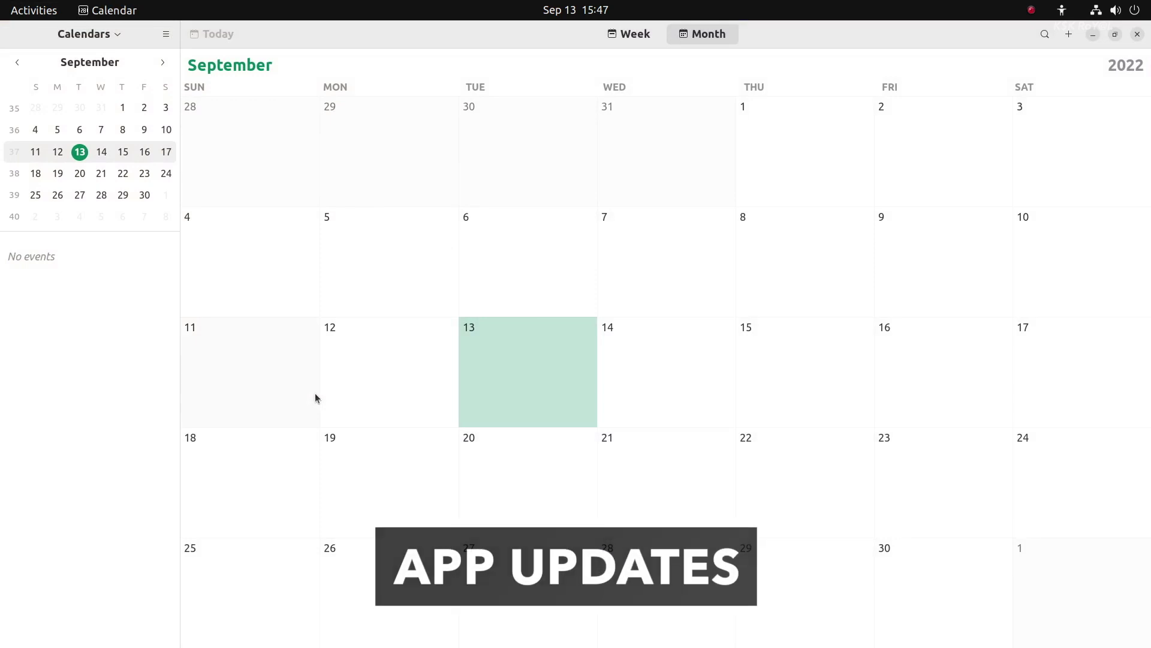
key("super")
type("cal")
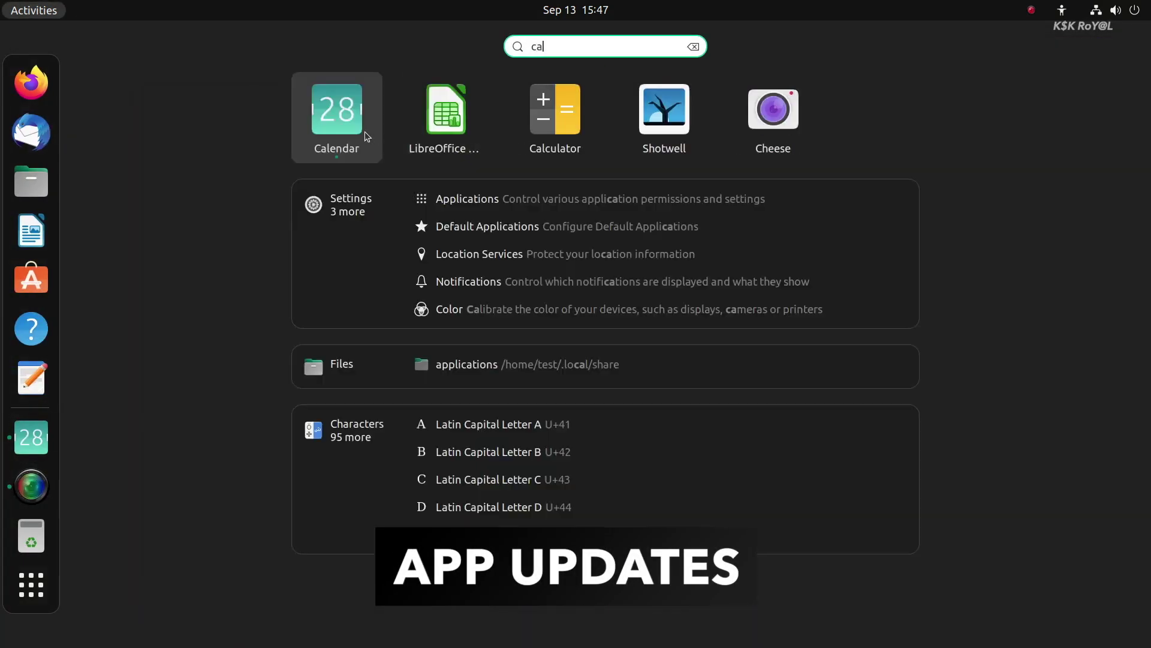
left_click(545, 129)
type("c")
key("BackSpace")
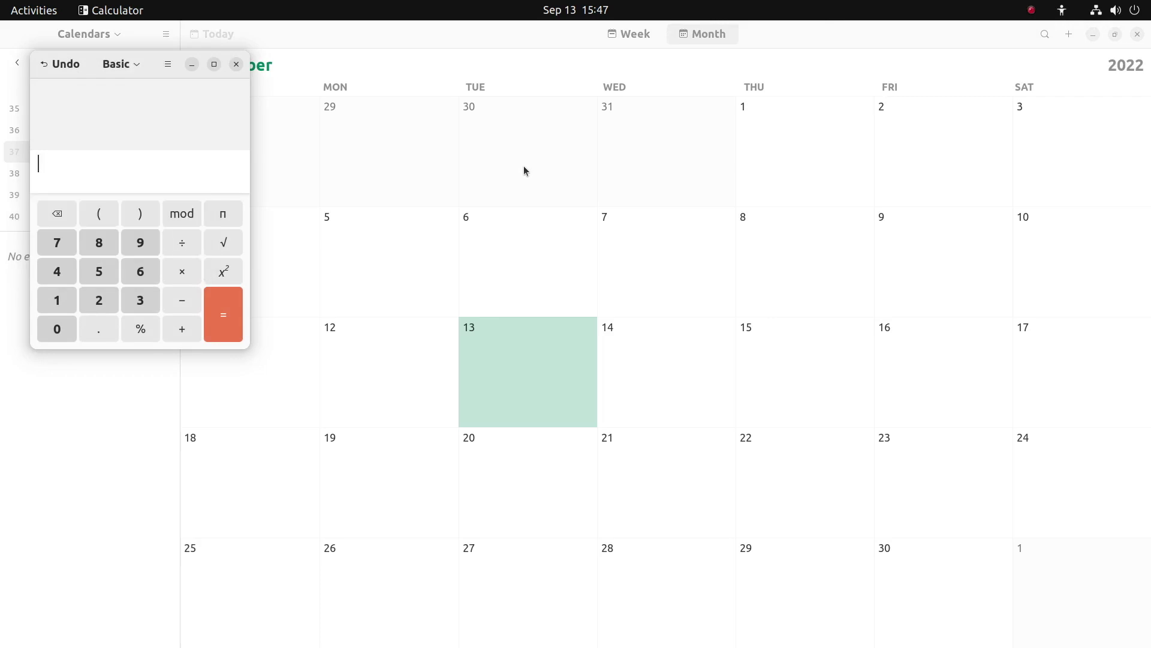
- Open a new Text Editor document, then bring Calendar forward and check its main menu
key("super")
left_click(28, 373)
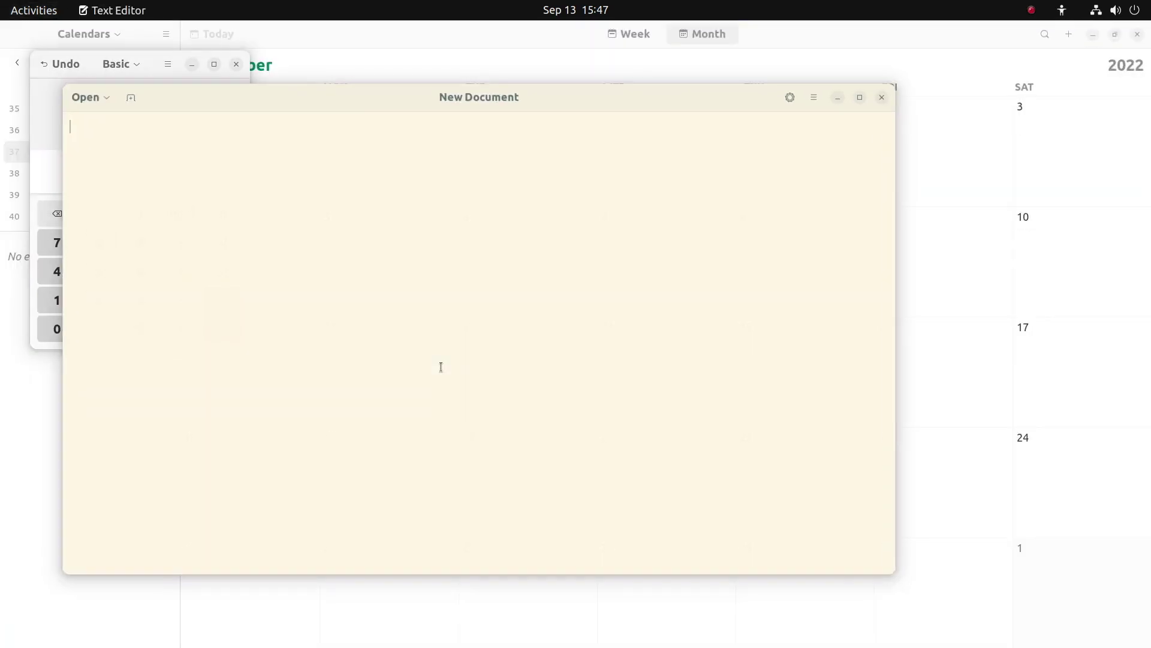
key("super")
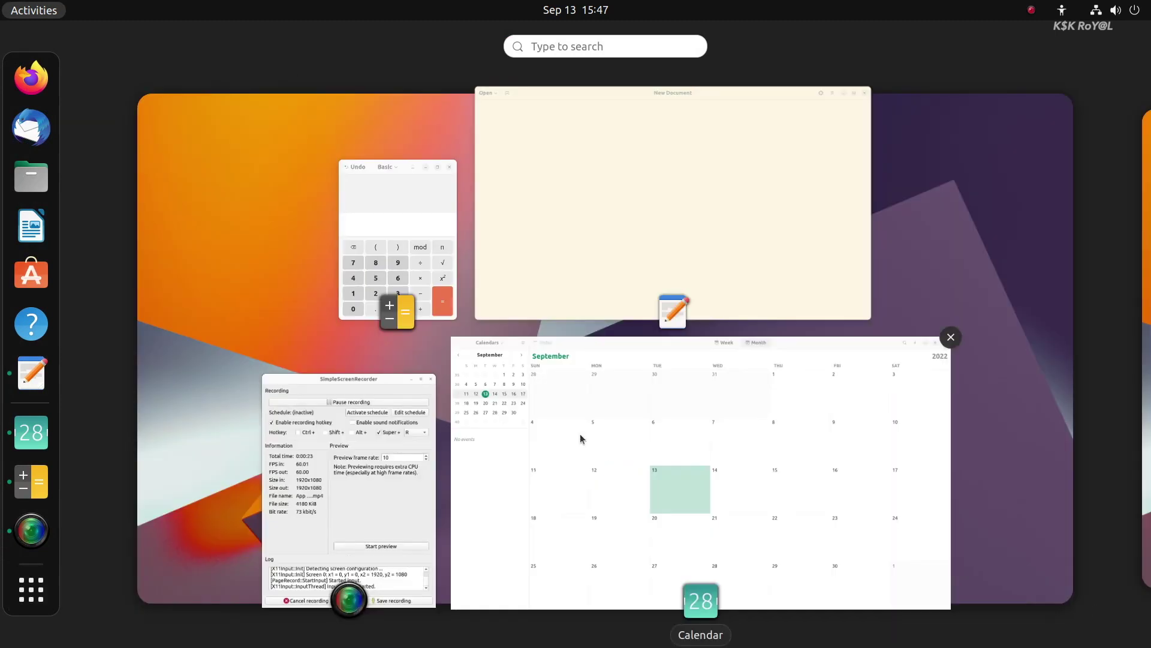
left_click(581, 434)
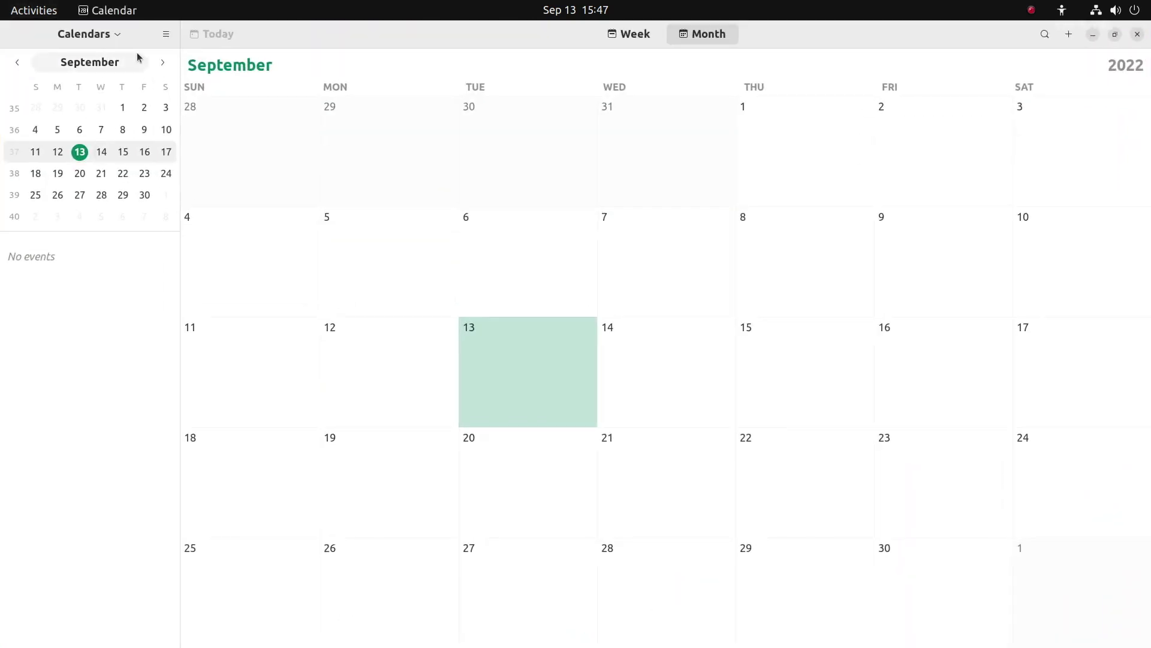
left_click(163, 34)
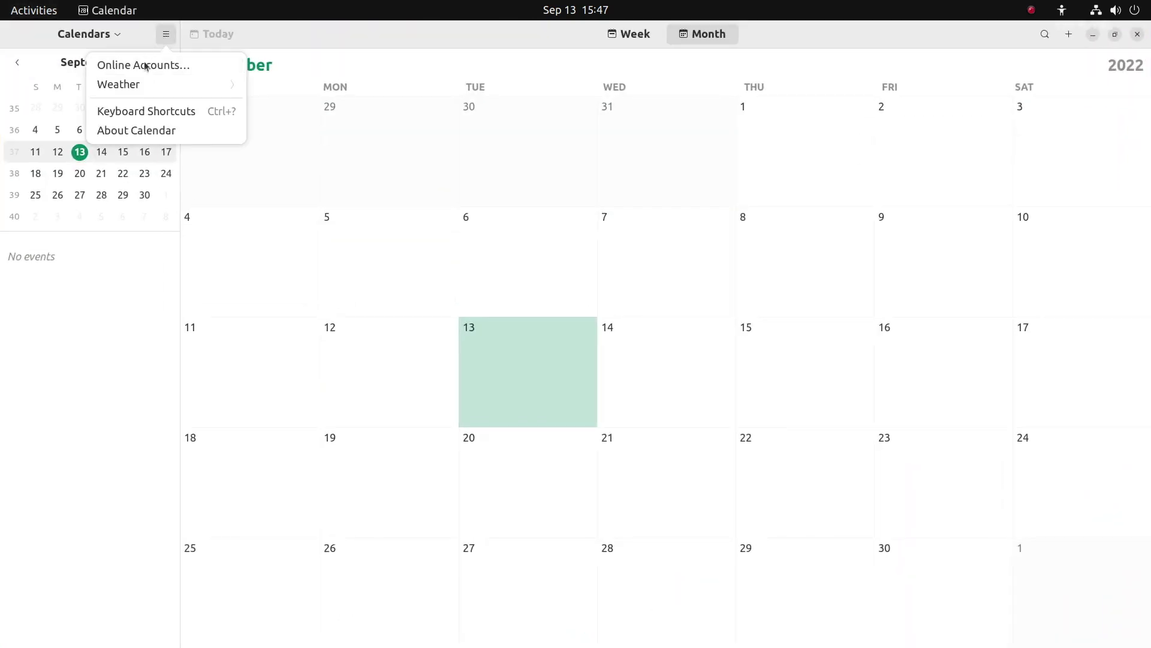
left_click(122, 330)
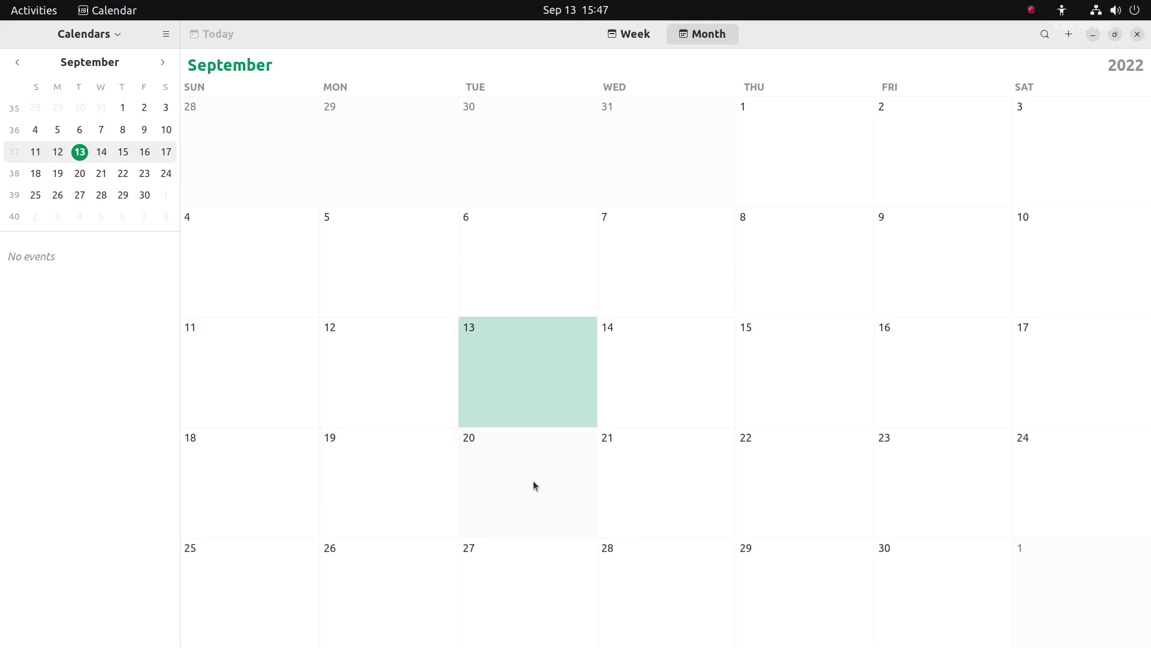
- Switch to Calculator and compute 96×36 = 3456
key("alt+Tab")
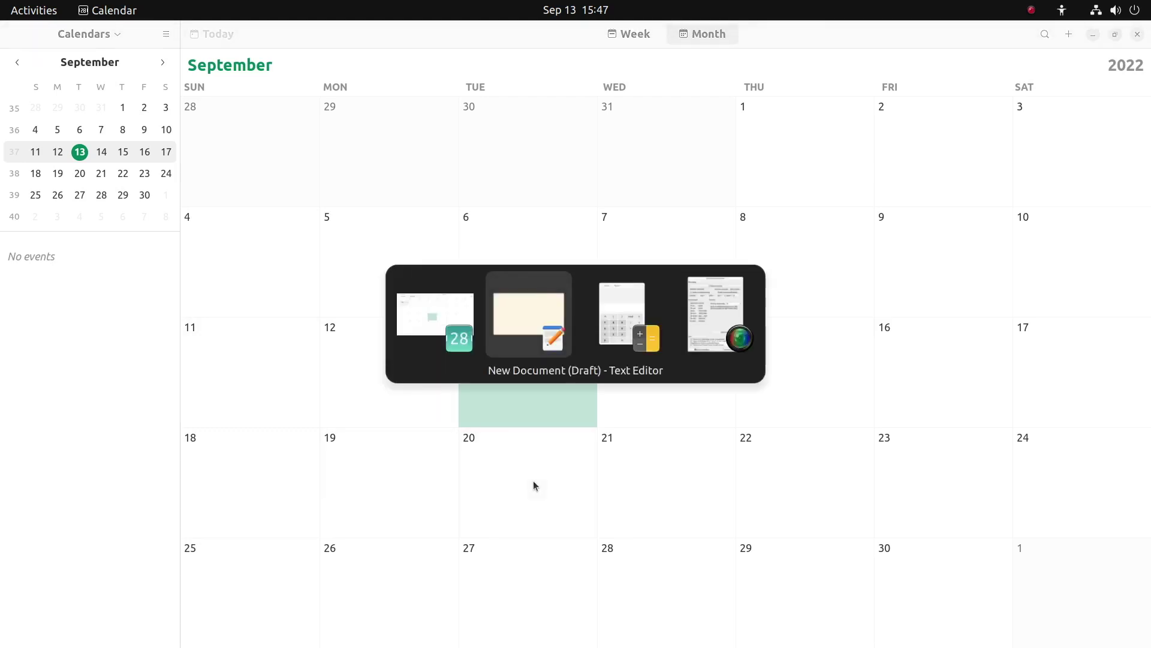
key("alt+Tab")
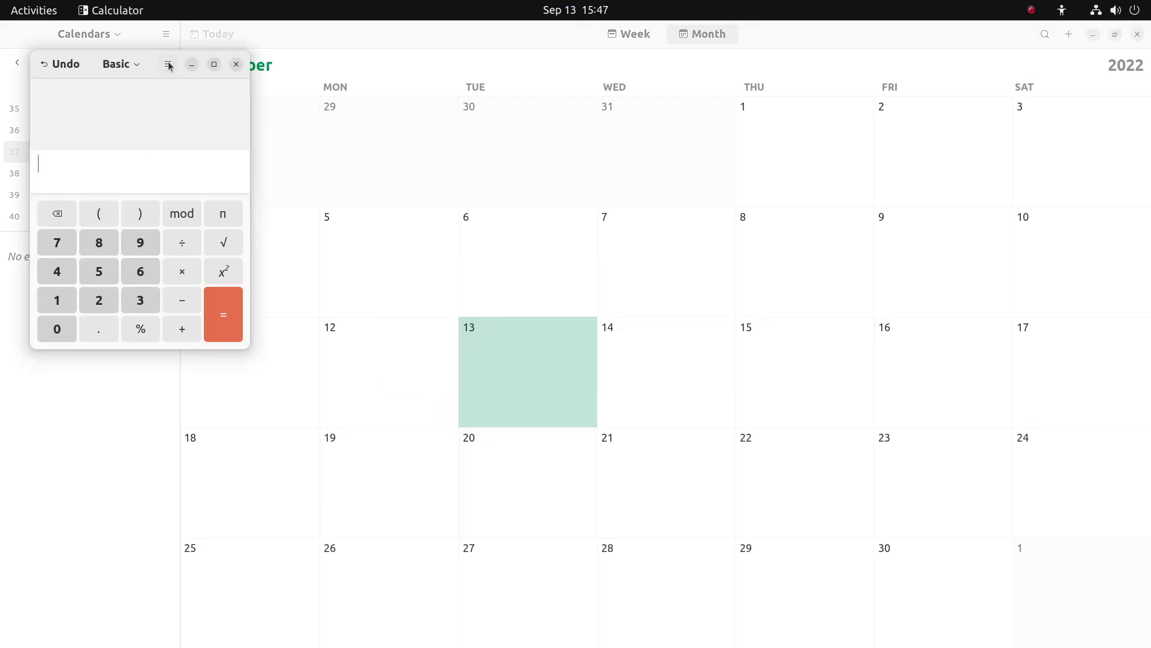
left_click(168, 64)
left_click(129, 207)
left_click(224, 319)
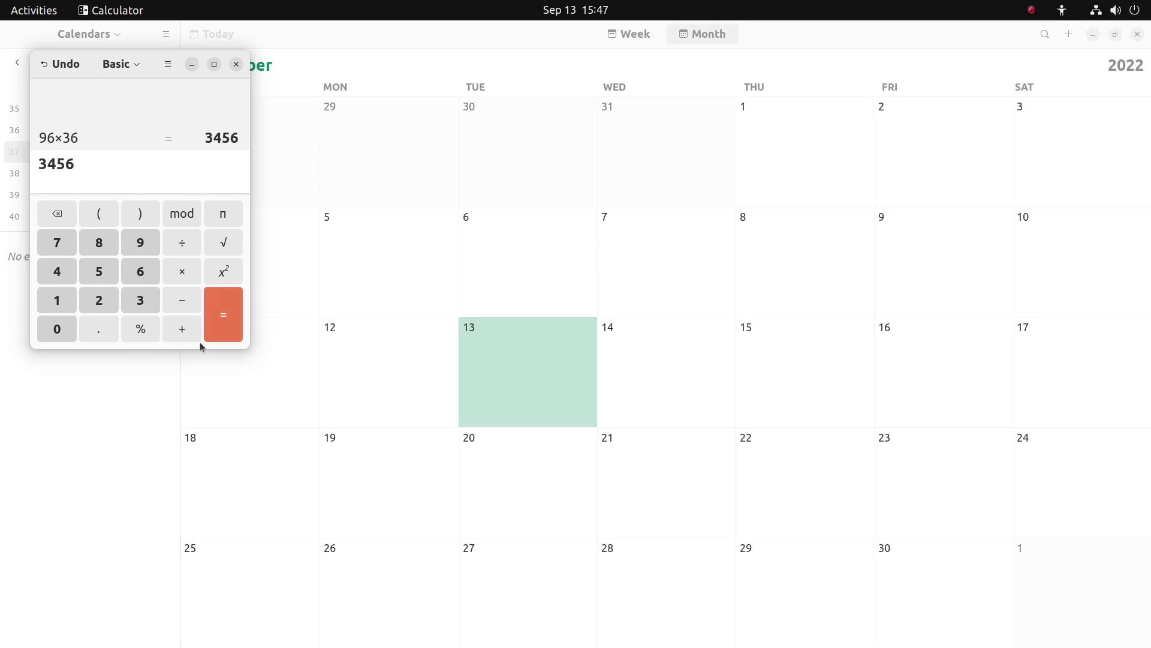
- Launch Disk Usage Analyzer and view the About Calendar details, version 43.rc
key("super")
type("d")
left_click(300, 117)
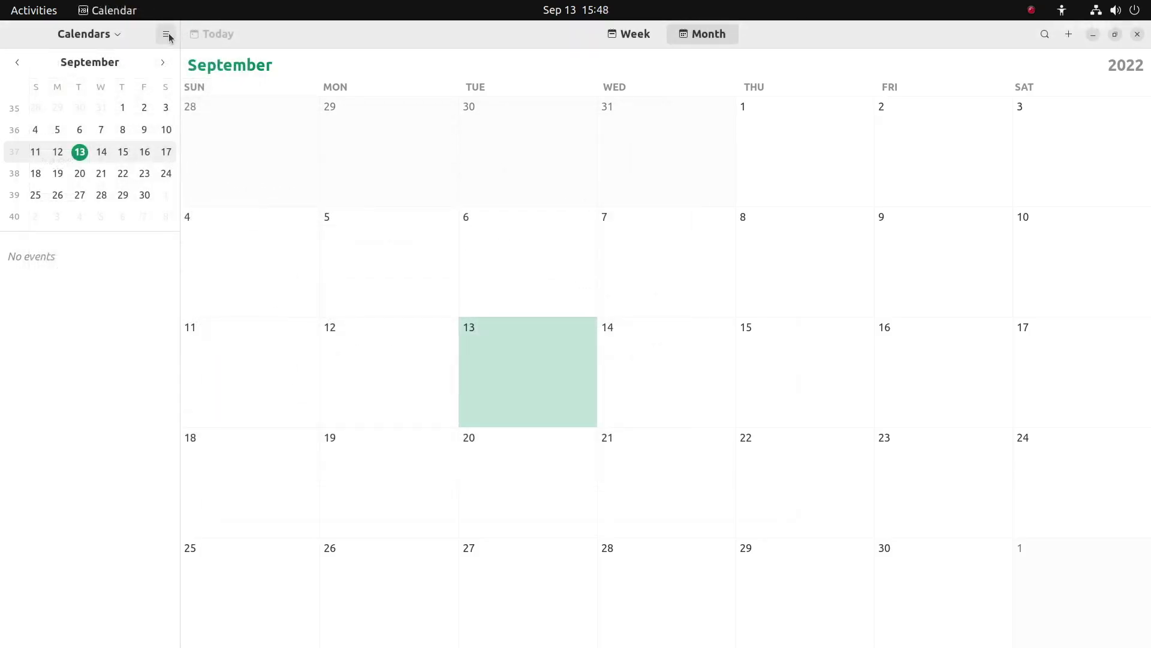
left_click(166, 34)
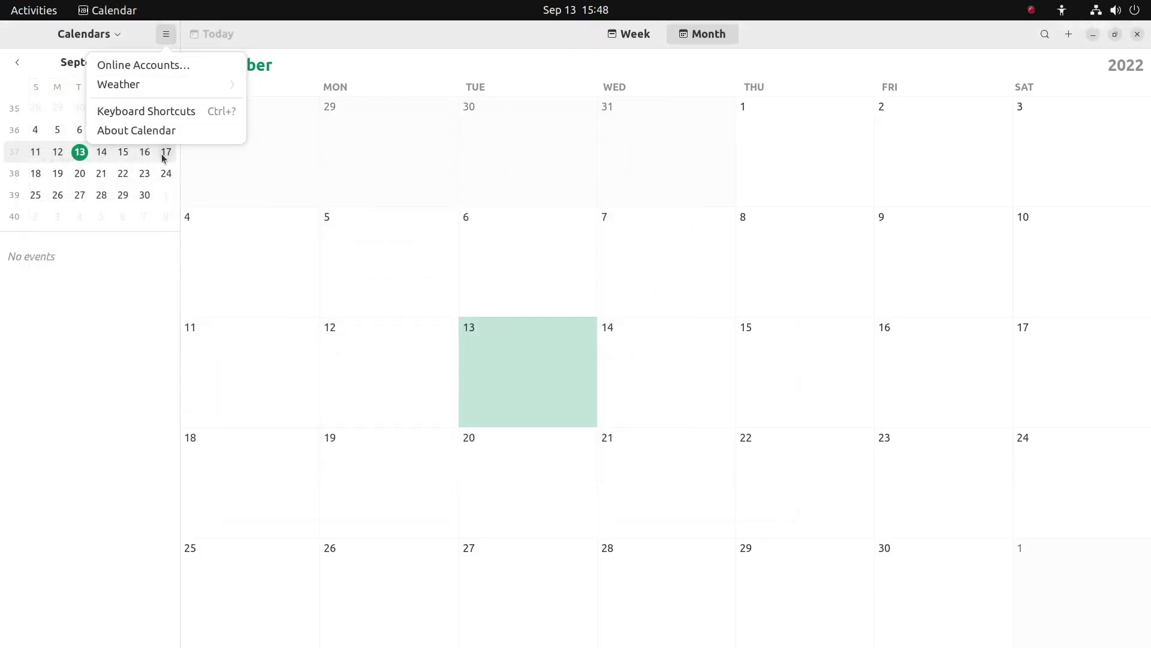
left_click(150, 131)
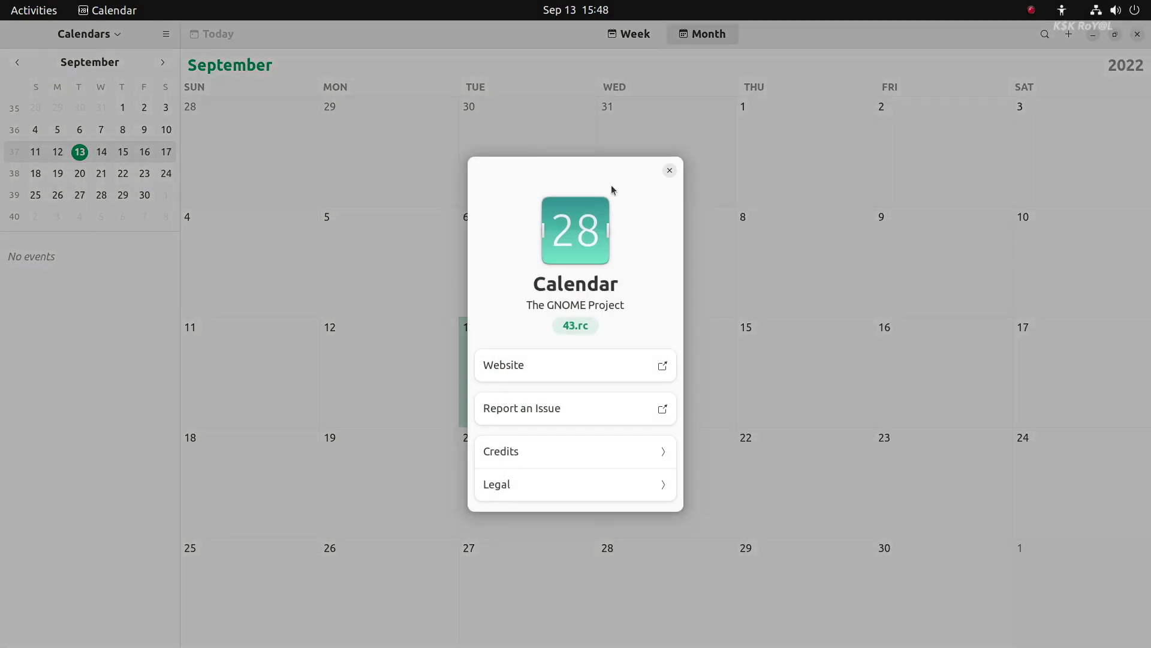
left_click(670, 171)
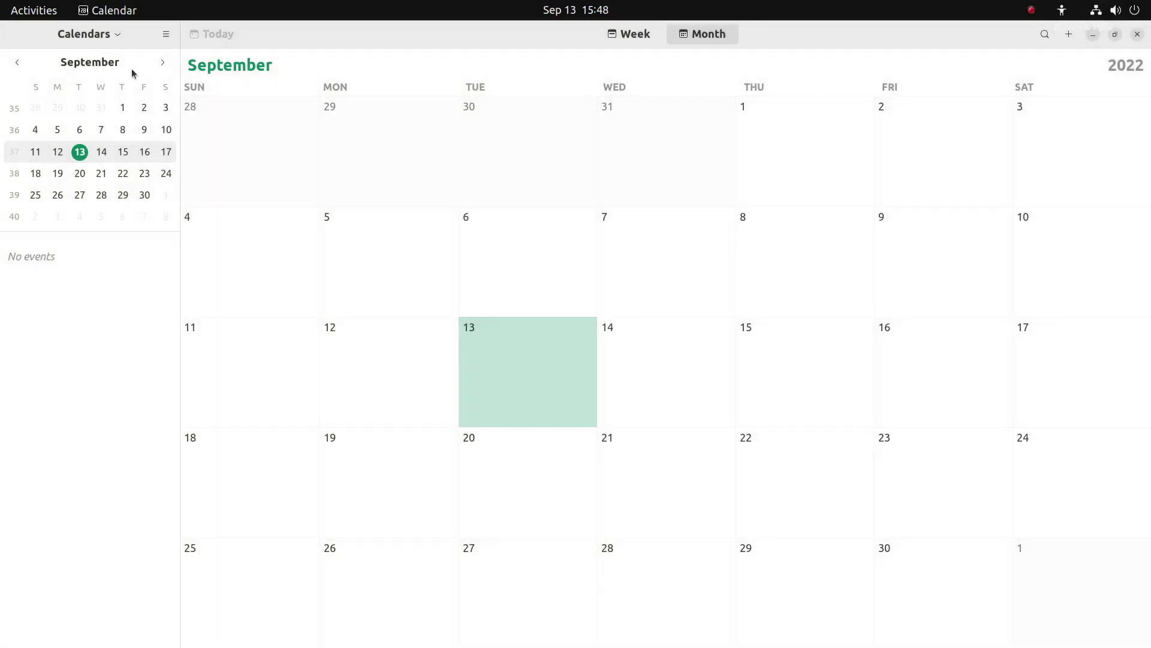
- Bring Calculator forward and view its About dialog, version 43.rc, moved aside
left_click(36, 11)
left_click(318, 294)
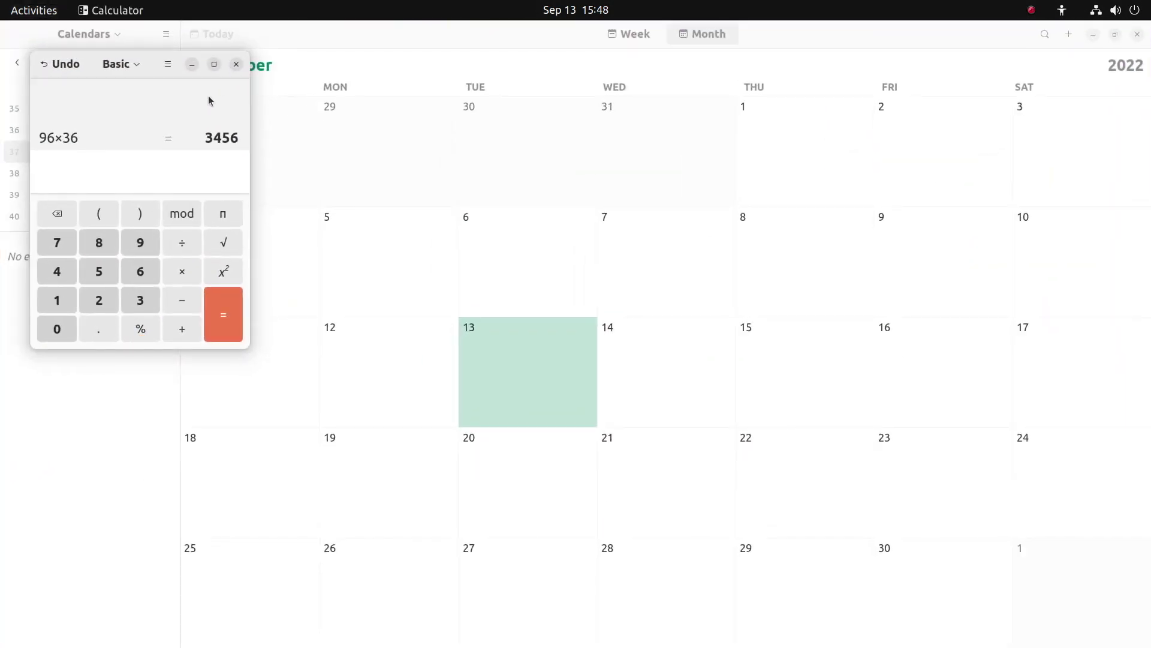
left_click(175, 64)
left_click(175, 282)
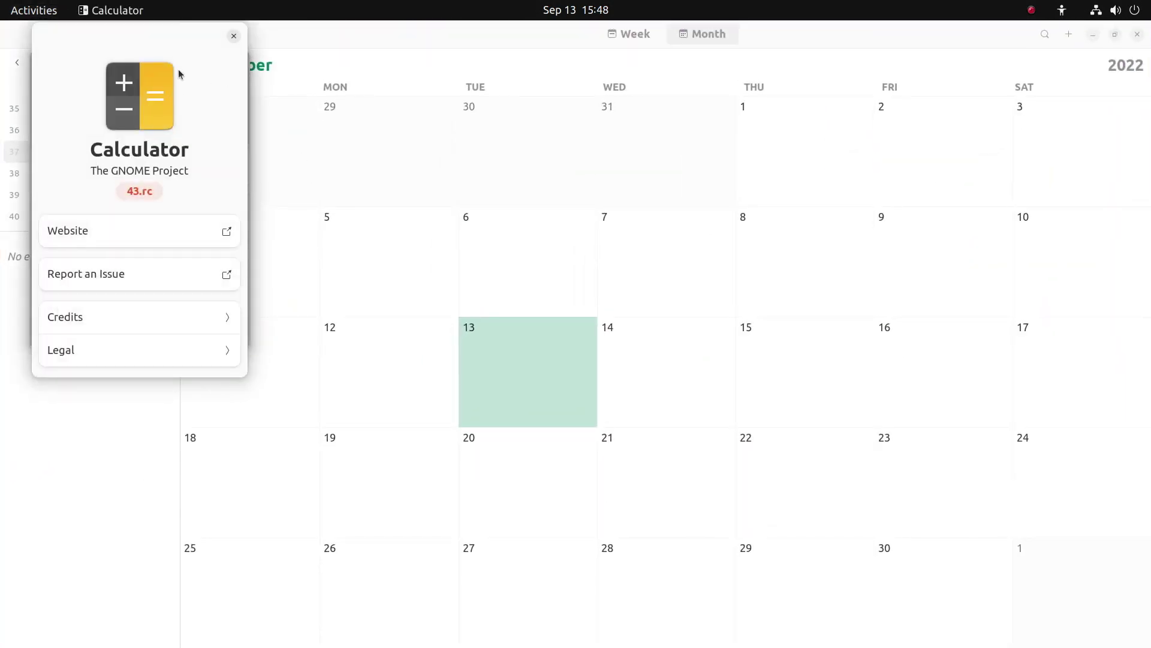
left_click_drag(179, 63, 446, 186)
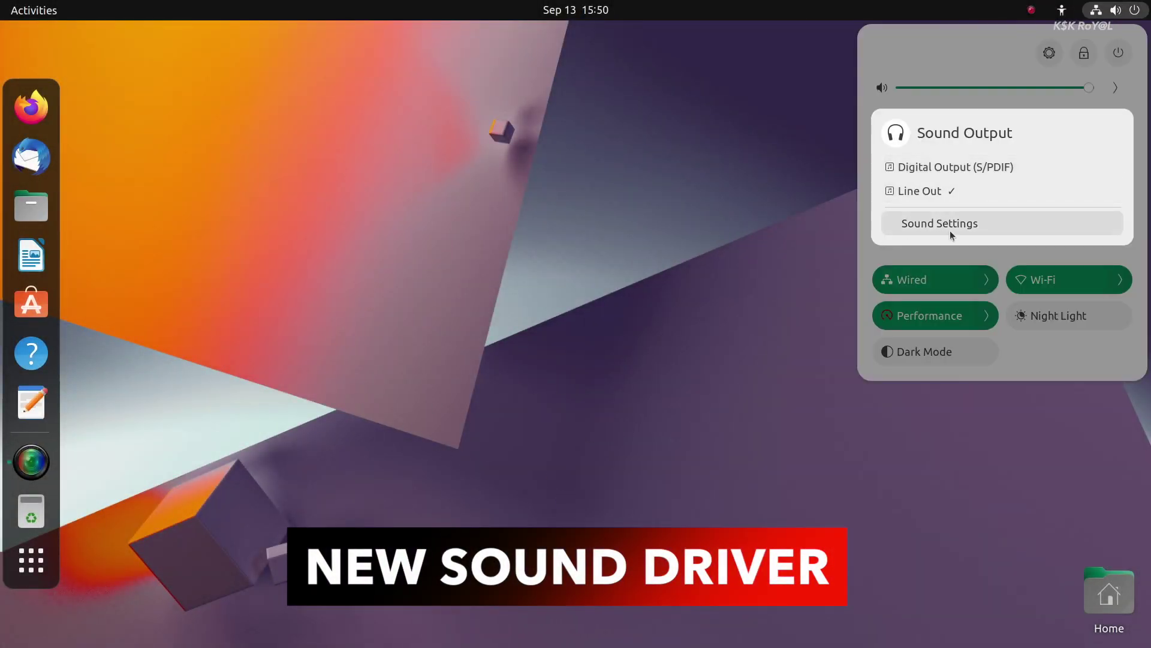
- Open the Sound settings page and run pipewire --version, which reports libpipewire 0.3.57
left_click(951, 225)
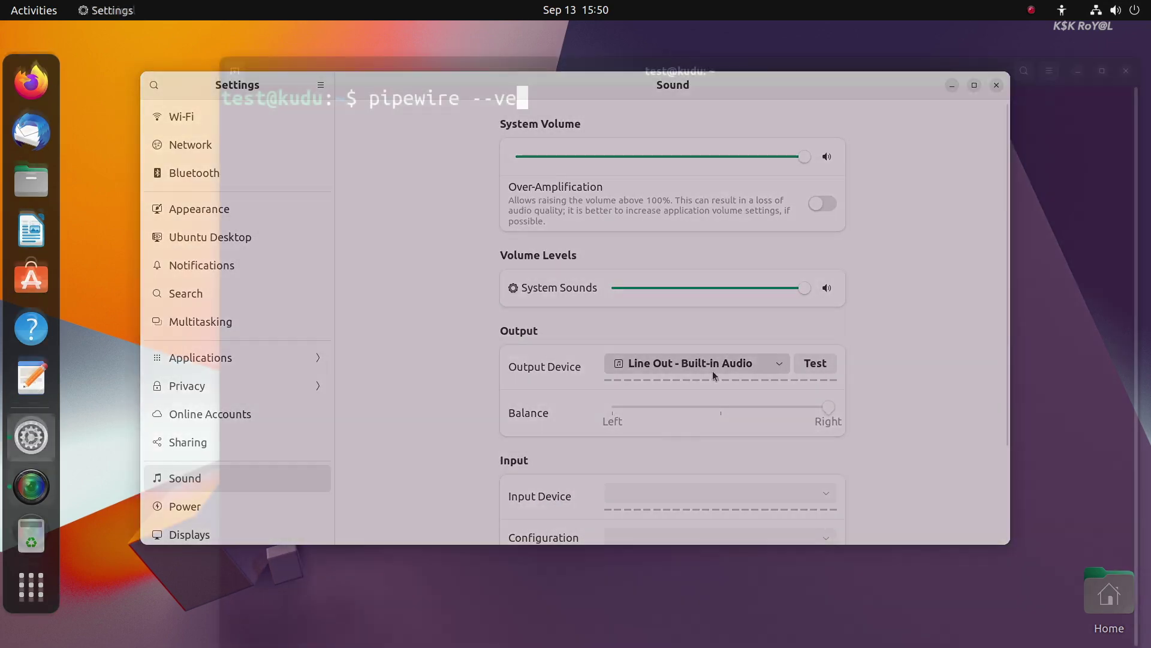
type("rsion")
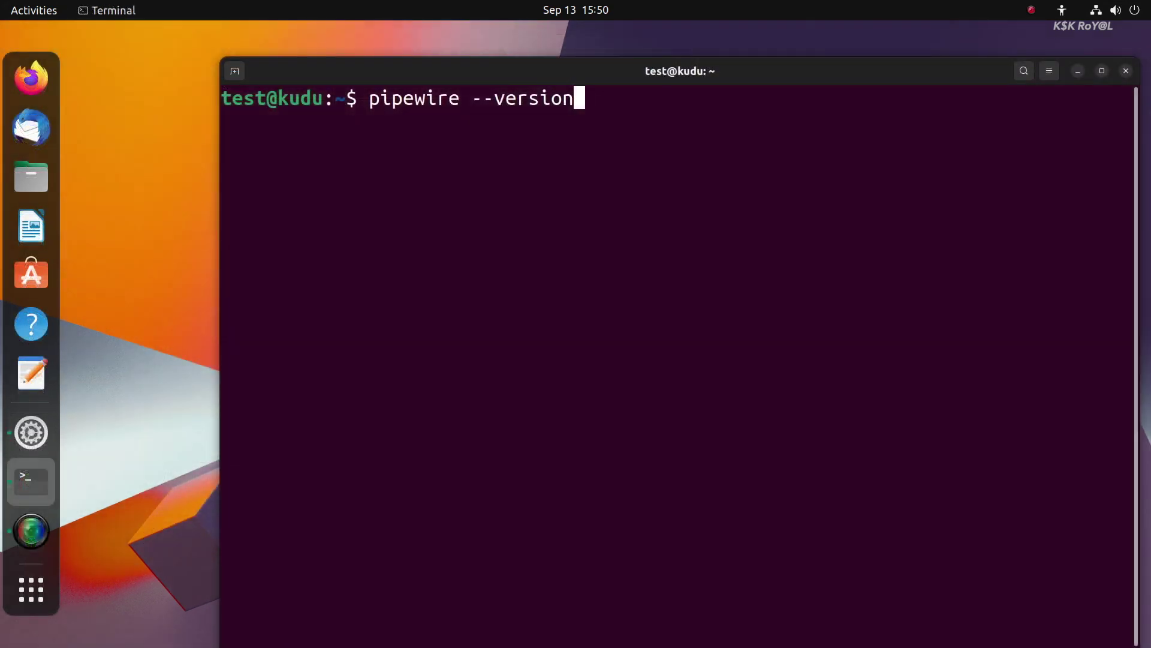
key("Return")
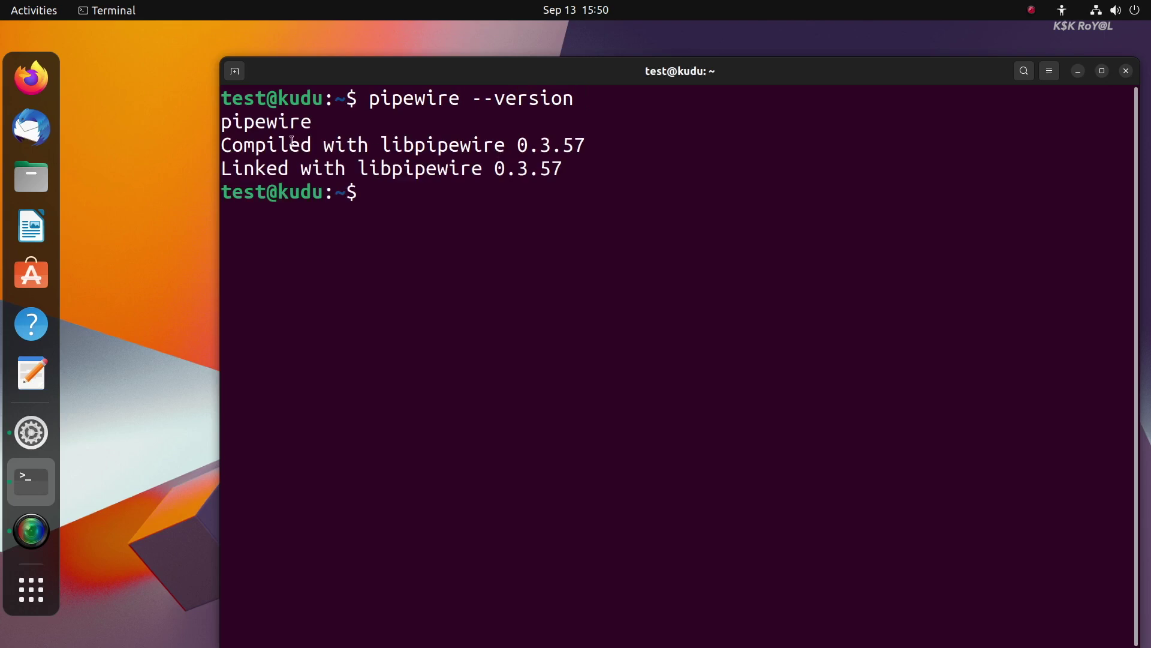
left_click_drag(571, 149, 310, 125)
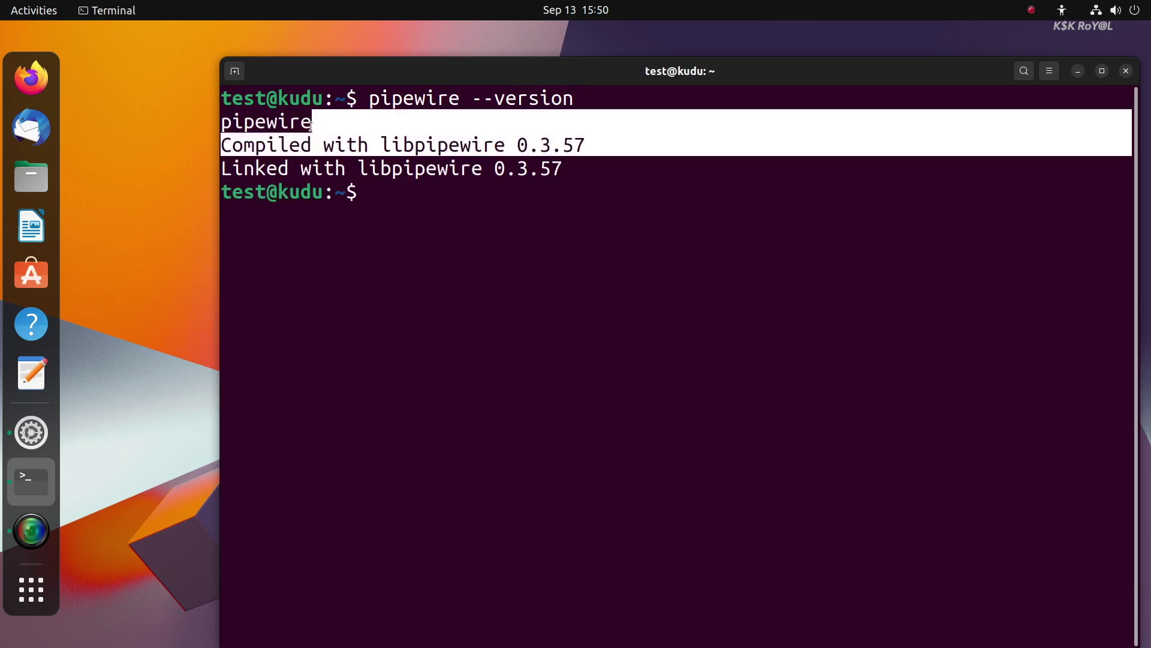
left_click(545, 282)
type("puls")
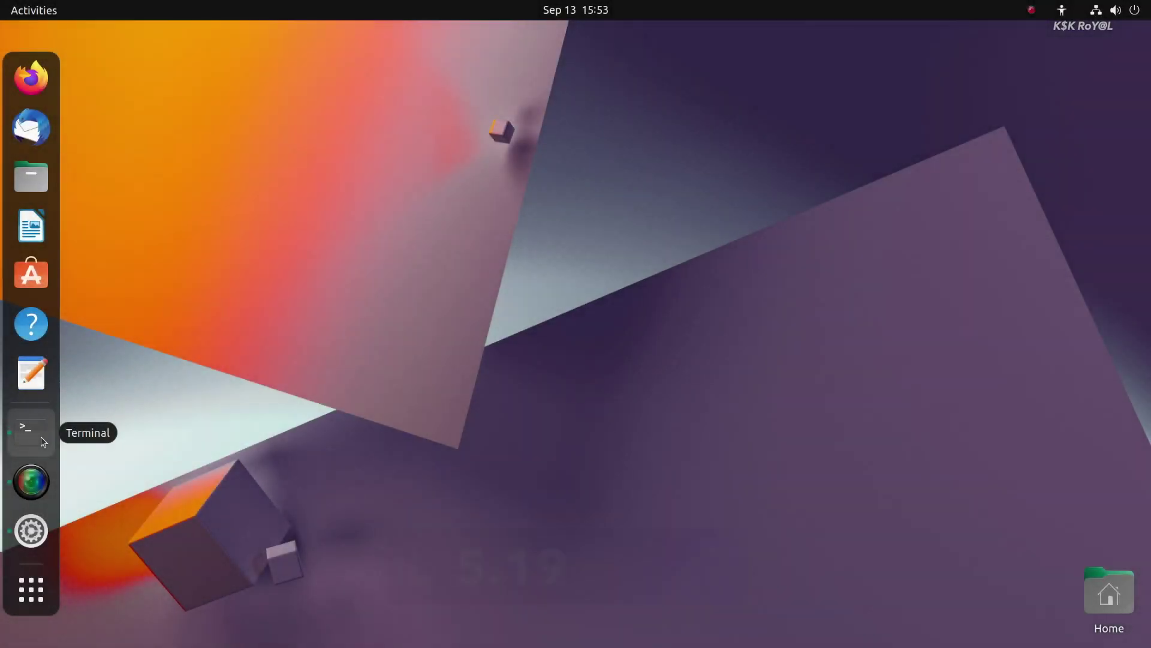
- Run neofetch in a new Terminal and highlight the kernel version 5.19.0-15-generic
left_click(41, 437)
type("neofetch")
key("Return")
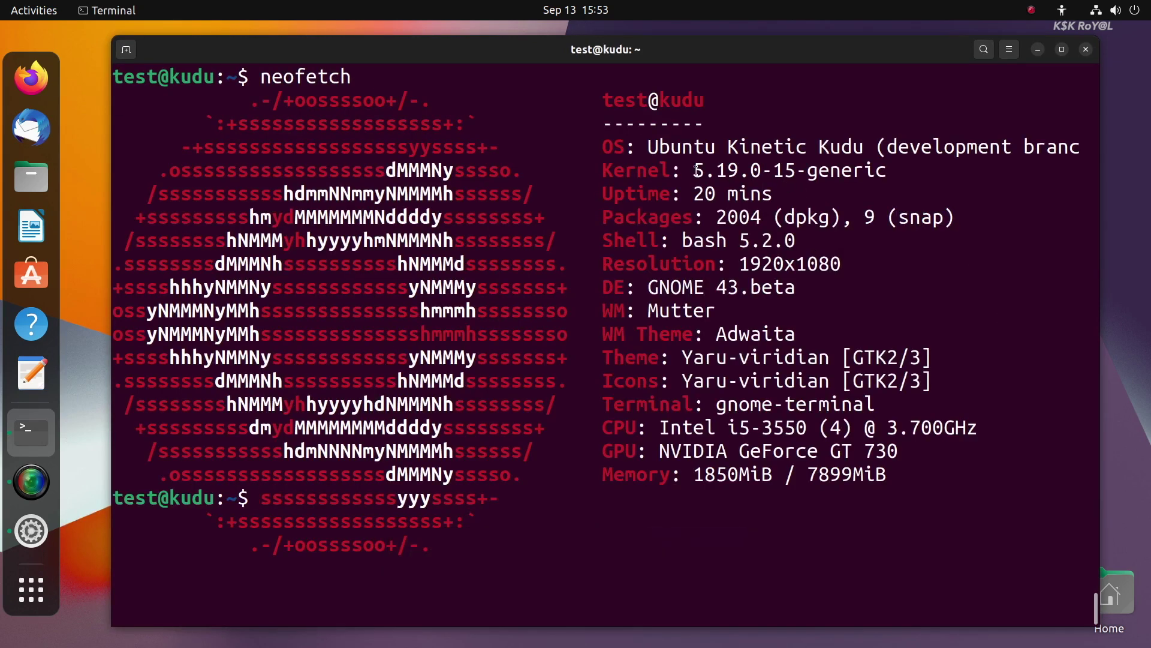
left_click_drag(696, 171, 876, 169)
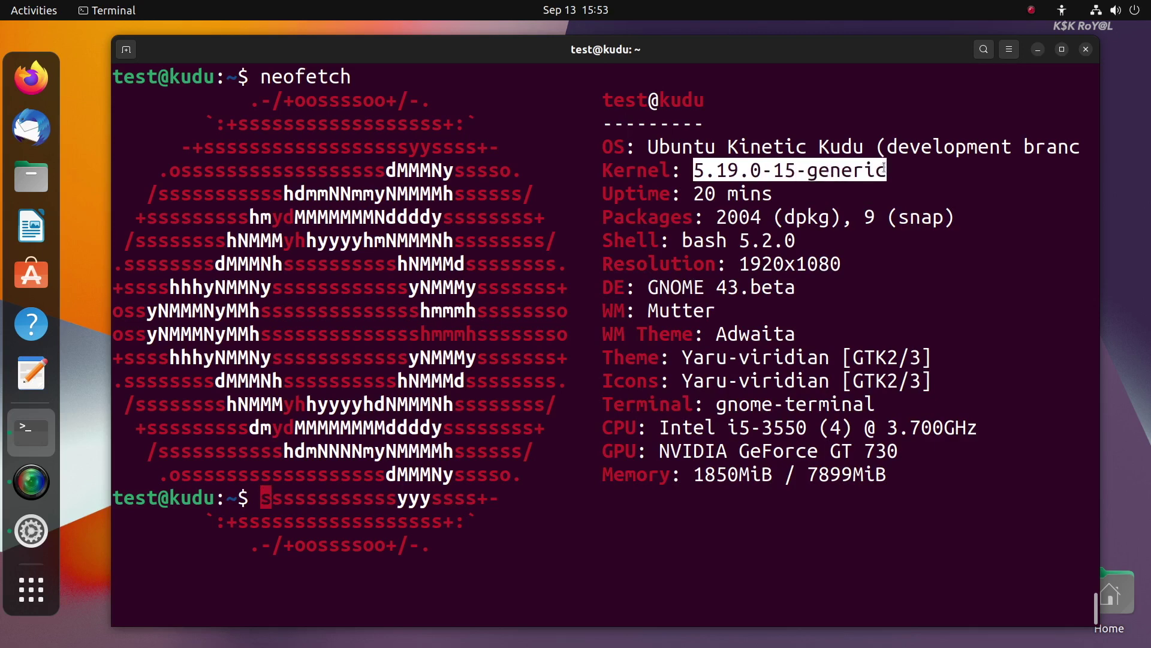
left_click(689, 517)
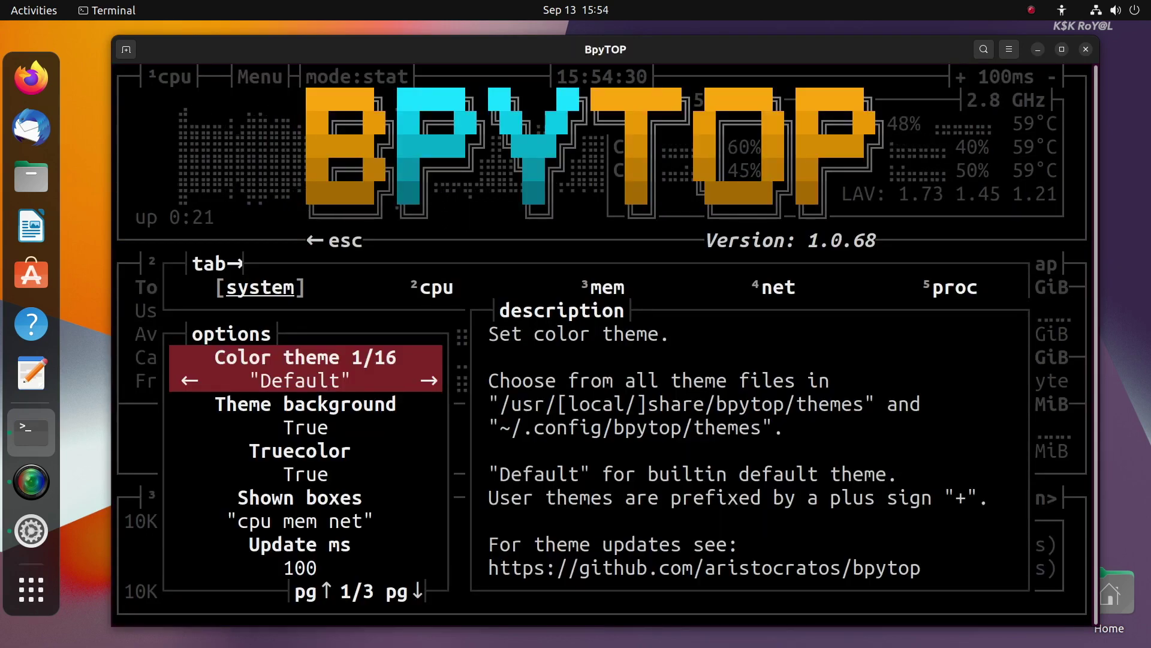
- Change bpytop's colour theme to gruvbox_dark and close the options menu
key("Left")
key("Left")
key("Left")
key("Left")
key("Left")
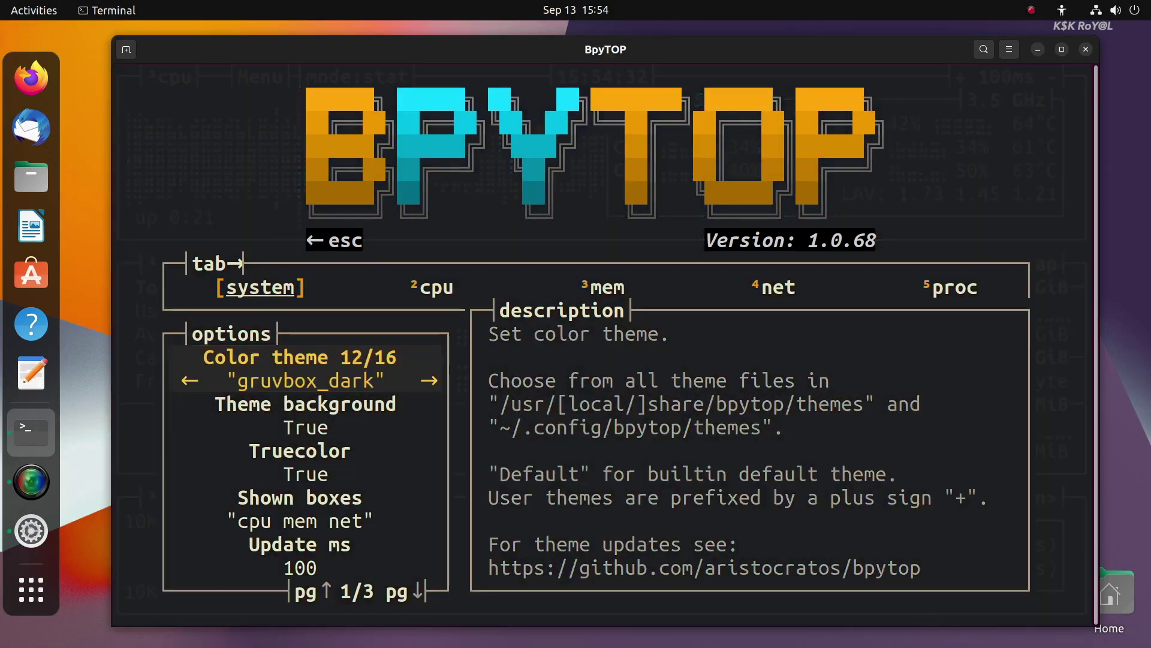
key("Escape")
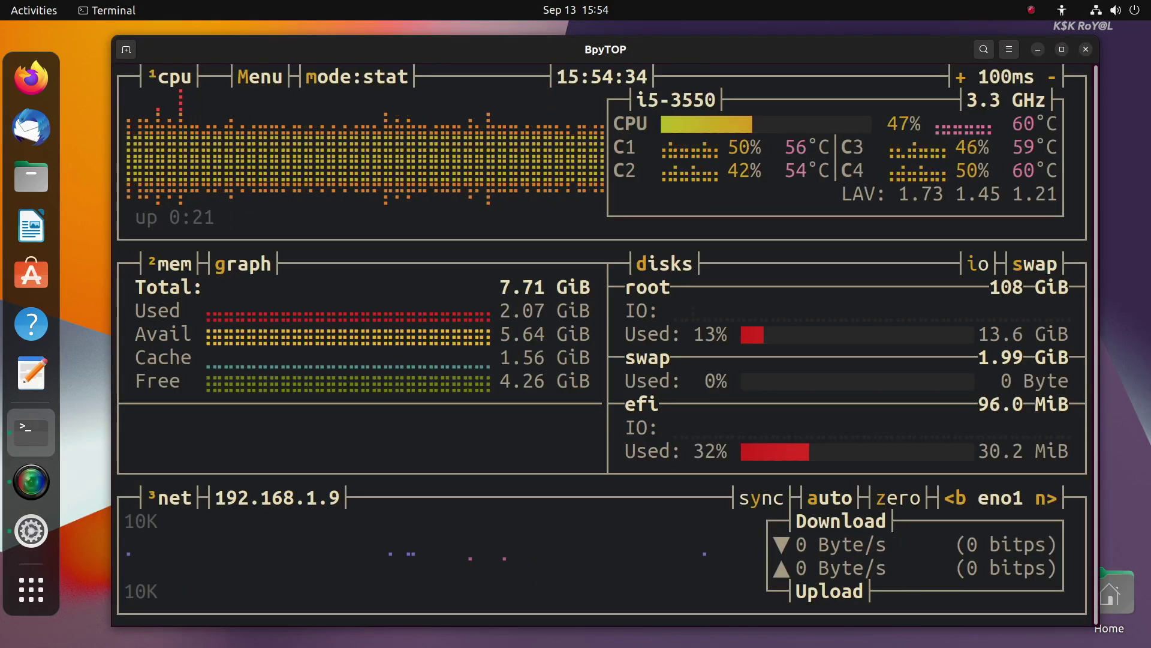